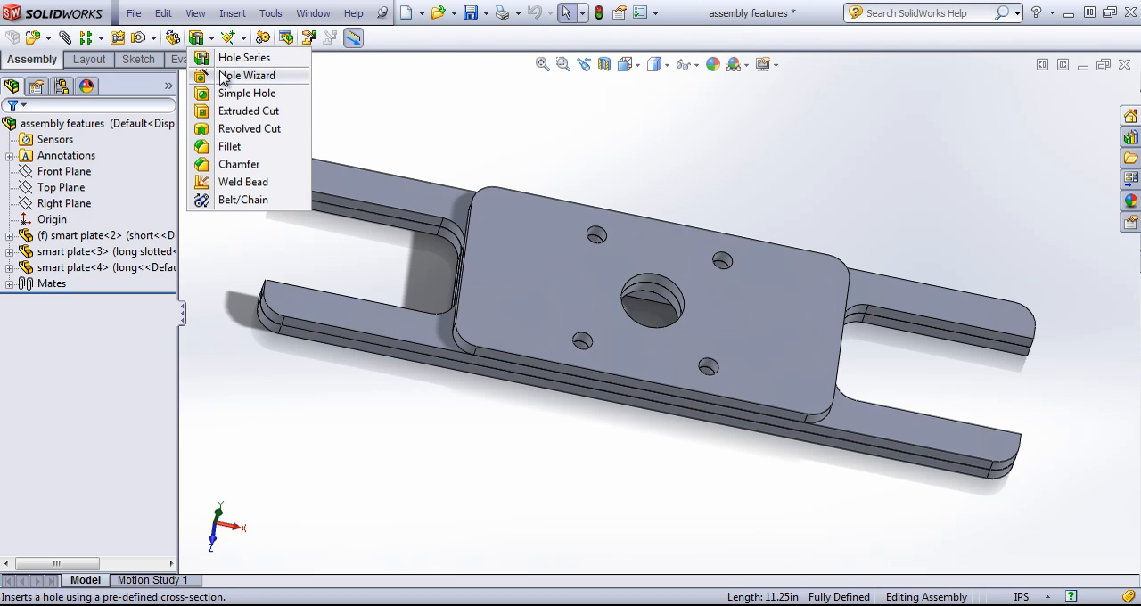
# Start a Hole Wizard hole and place its centre on the short plate's upper face, near the corner beside the small holes
pyautogui.click(223, 77)
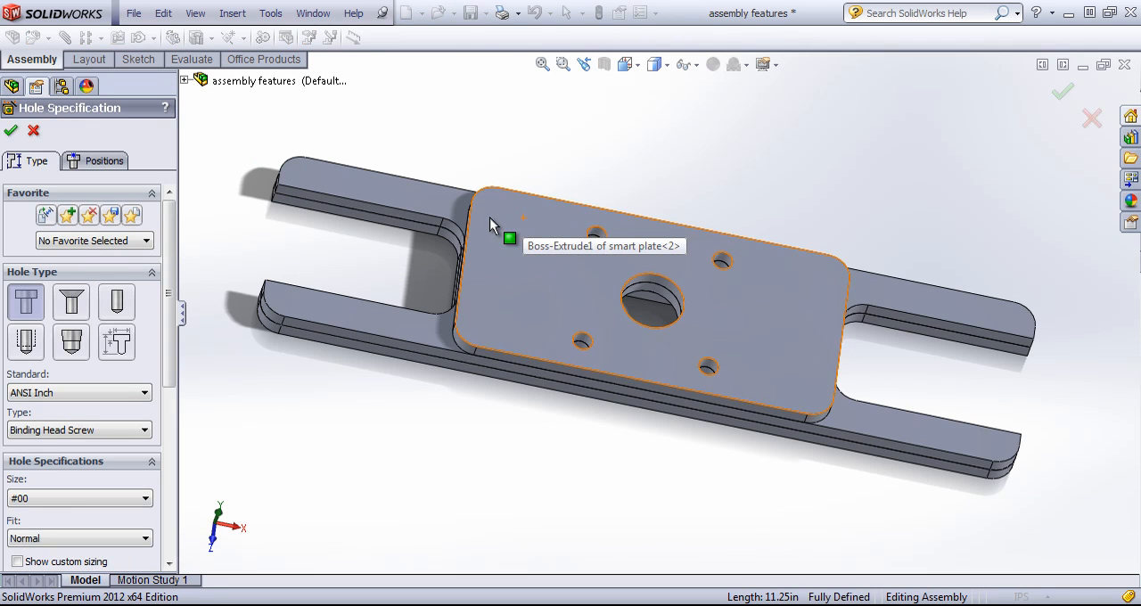
pyautogui.click(104, 160)
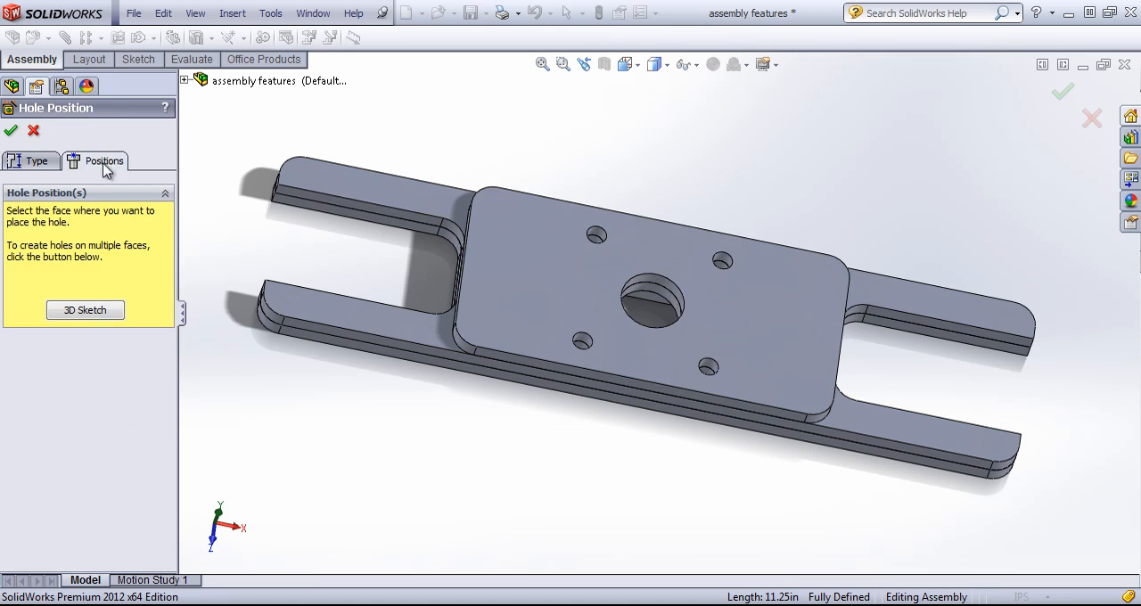
pyautogui.click(526, 221)
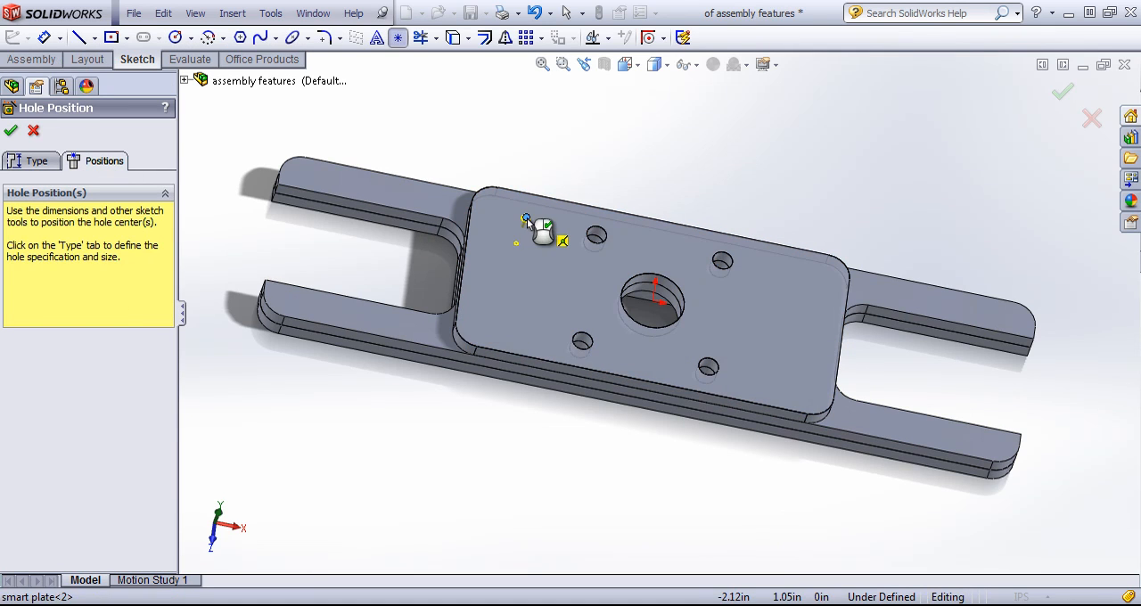
# Set the ANSI Inch binding head screw counterbore to size 1/4, Through All, and create the hole
pyautogui.click(39, 163)
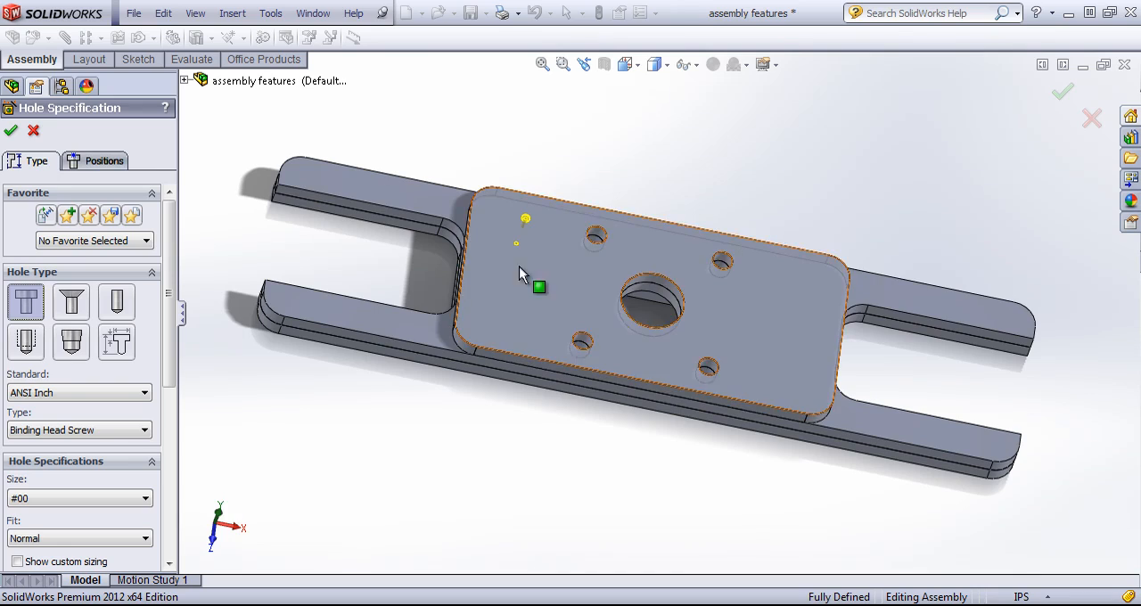
pyautogui.moveTo(522, 273); pyautogui.dragTo(738, 466, button='middle')
pyautogui.scroll(-3, 793, 407)
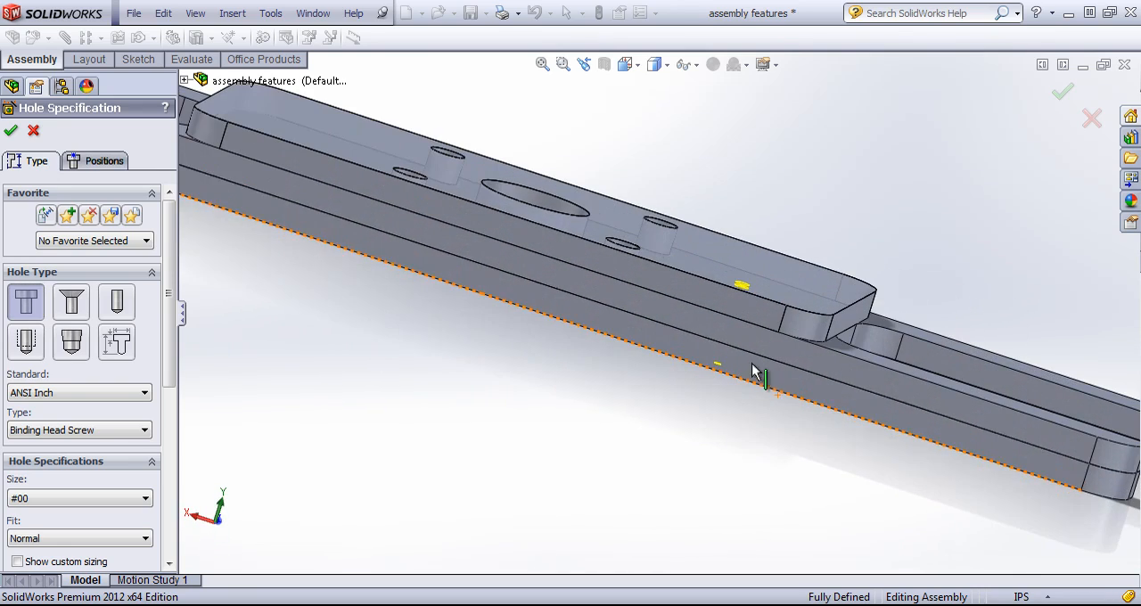
pyautogui.moveTo(741, 344); pyautogui.dragTo(750, 324, button='middle')
pyautogui.moveTo(720, 384); pyautogui.dragTo(663, 387, button='middle')
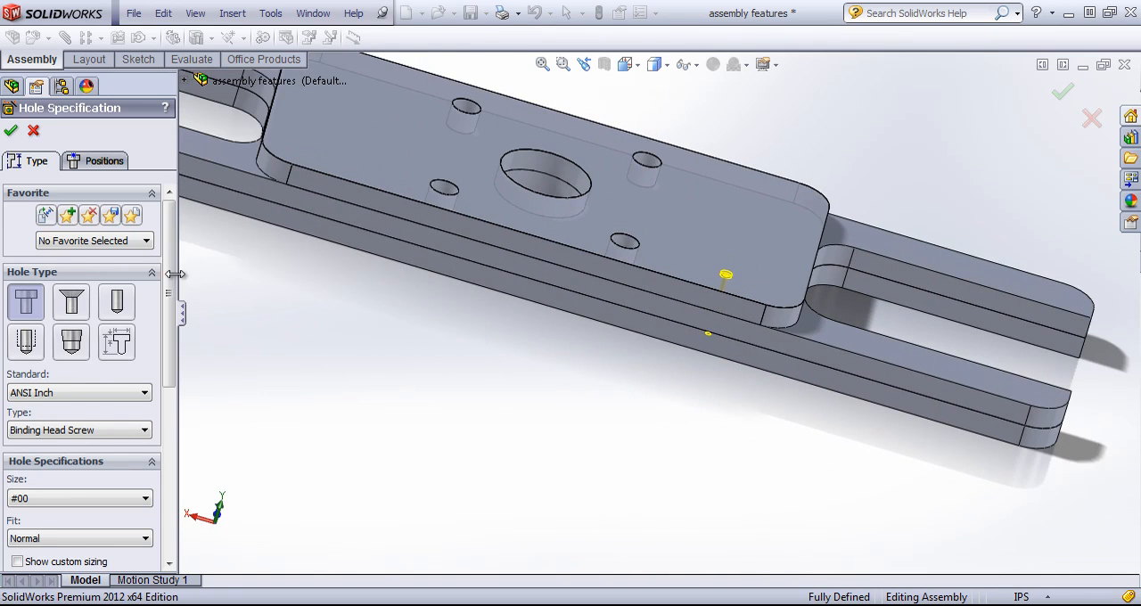
pyautogui.scroll(-2, 164, 306)
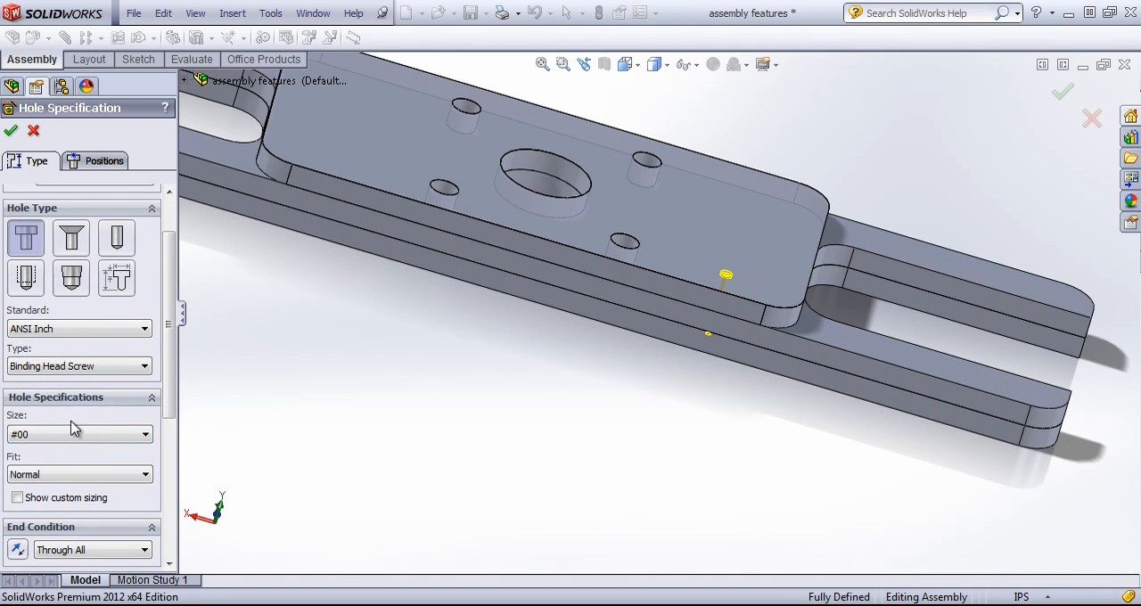
pyautogui.click(75, 434)
pyautogui.click(71, 567)
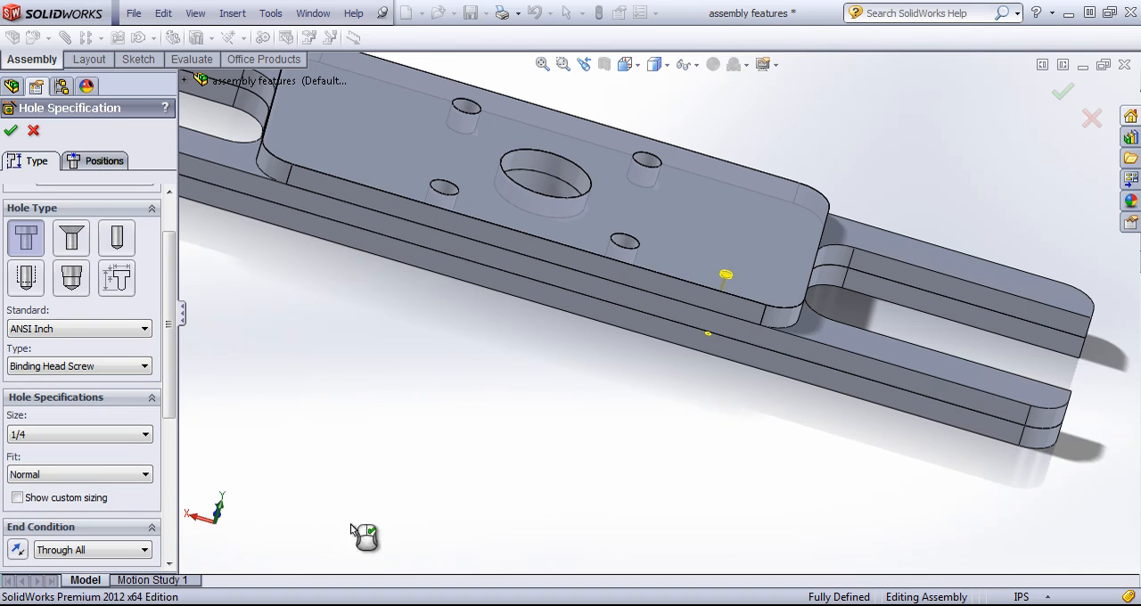
pyautogui.moveTo(772, 317); pyautogui.dragTo(732, 400, button='middle')
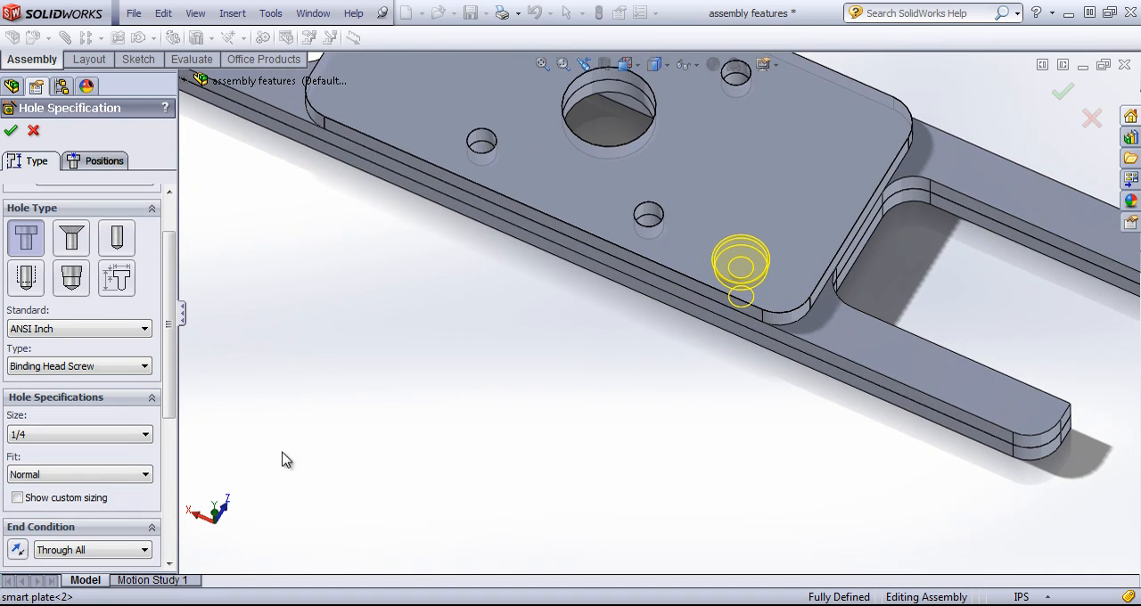
pyautogui.moveTo(167, 392); pyautogui.dragTo(163, 527)
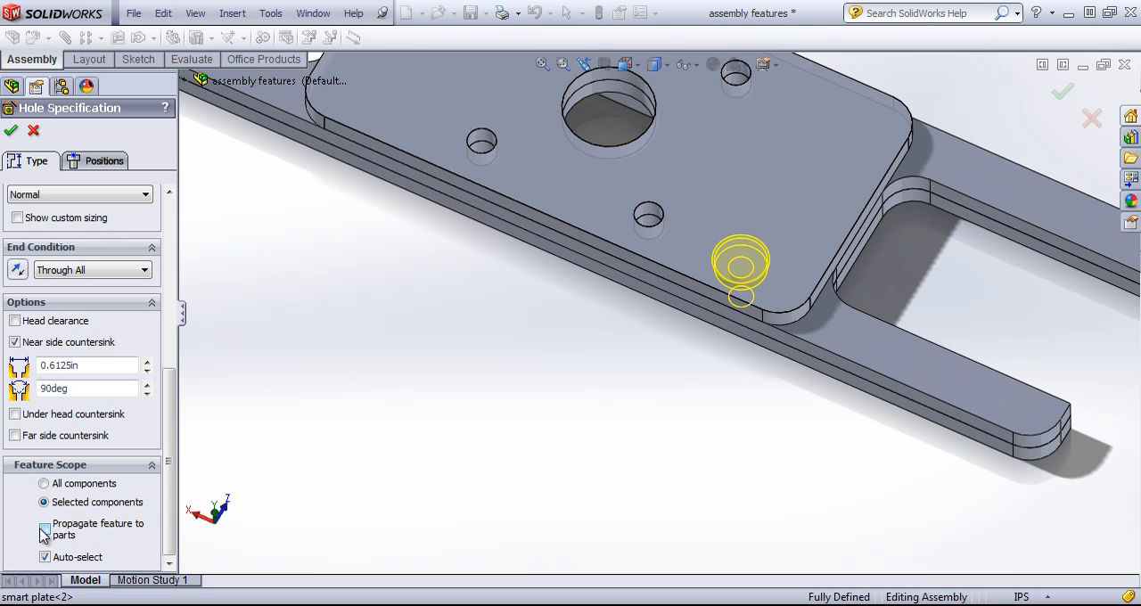
pyautogui.click(12, 136)
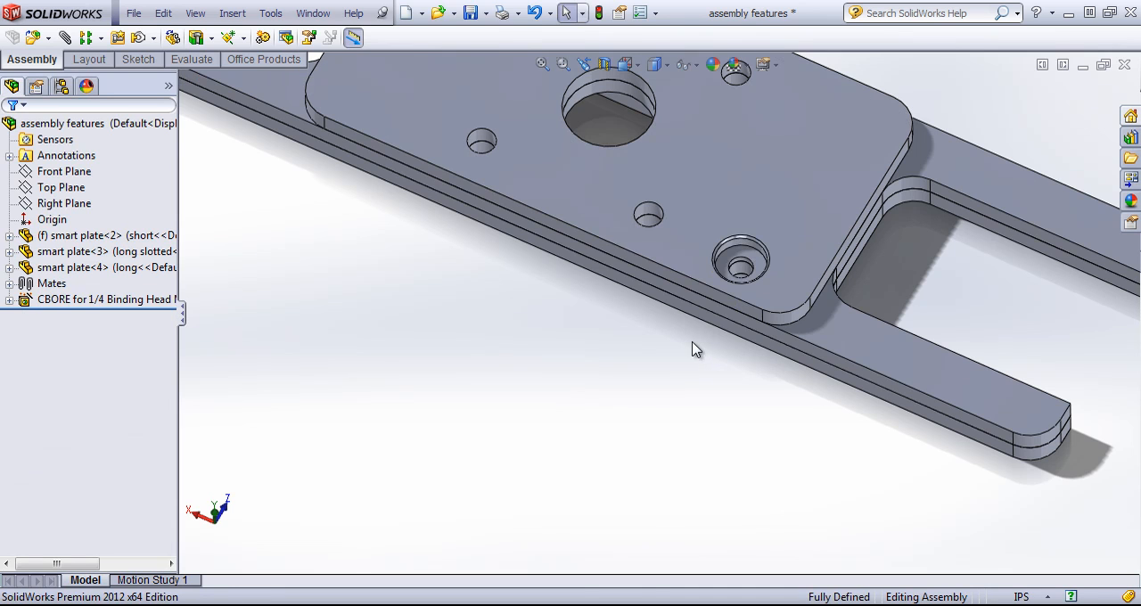
# Open the short plate's part file to check it for the new hole, and return to the assembly features document
pyautogui.moveTo(693, 346); pyautogui.dragTo(771, 306, button='middle')
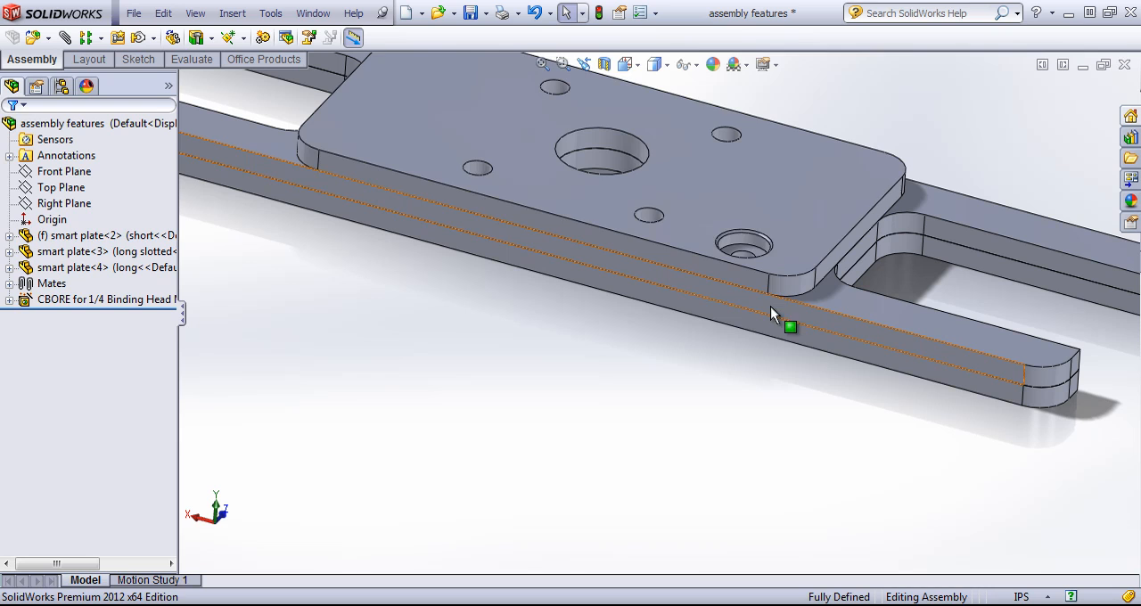
pyautogui.click(791, 229)
pyautogui.rightClick(791, 225)
pyautogui.click(804, 171)
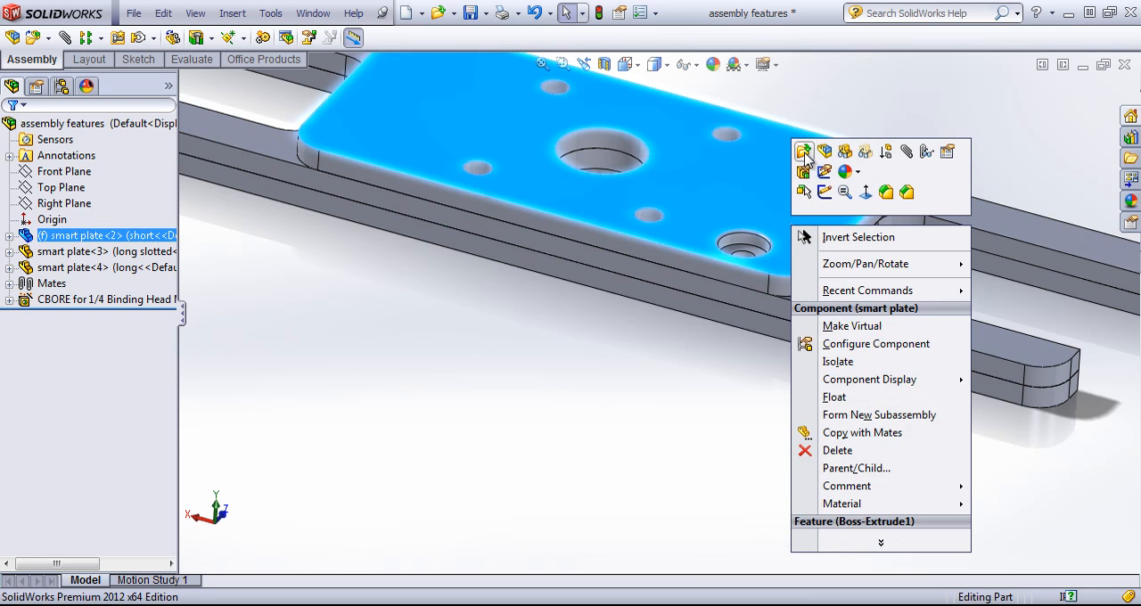
pyautogui.moveTo(788, 334); pyautogui.dragTo(765, 288, button='middle')
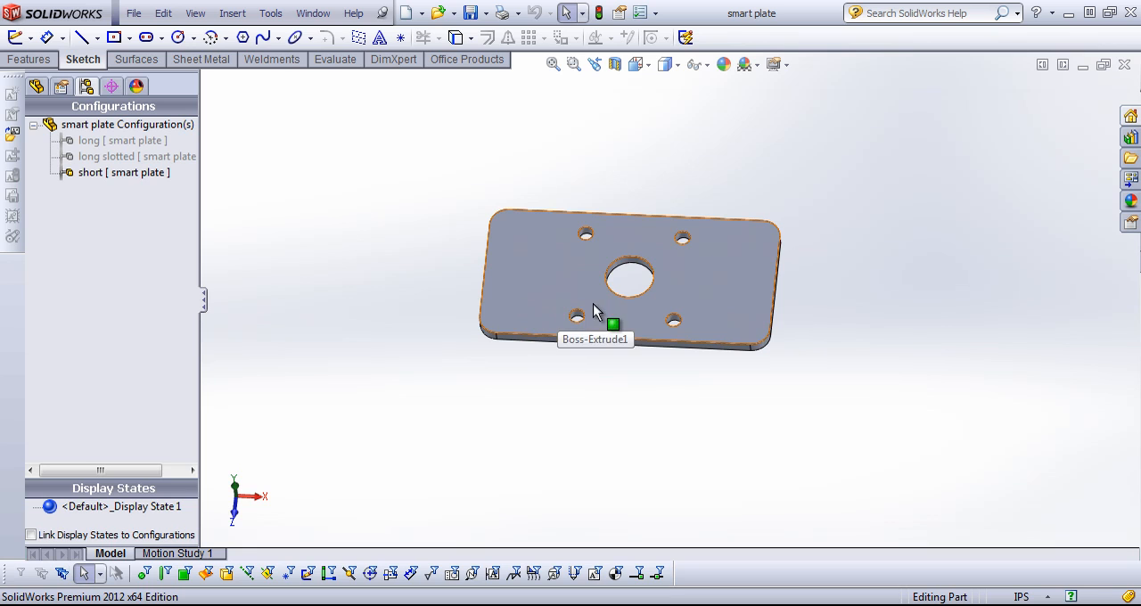
pyautogui.click(314, 14)
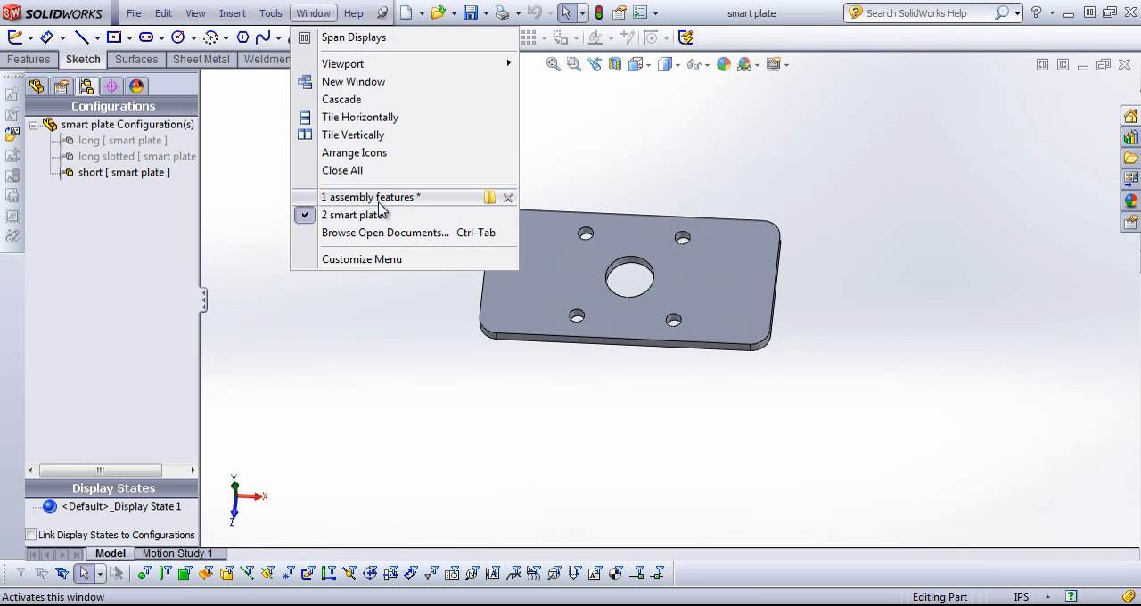
pyautogui.click(379, 194)
# Edit the 1/4 counterbore feature, enabling Propagate feature to parts and disabling Auto-select in its feature scope
pyautogui.moveTo(700, 345); pyautogui.dragTo(695, 392, button='middle')
pyautogui.rightClick(89, 302)
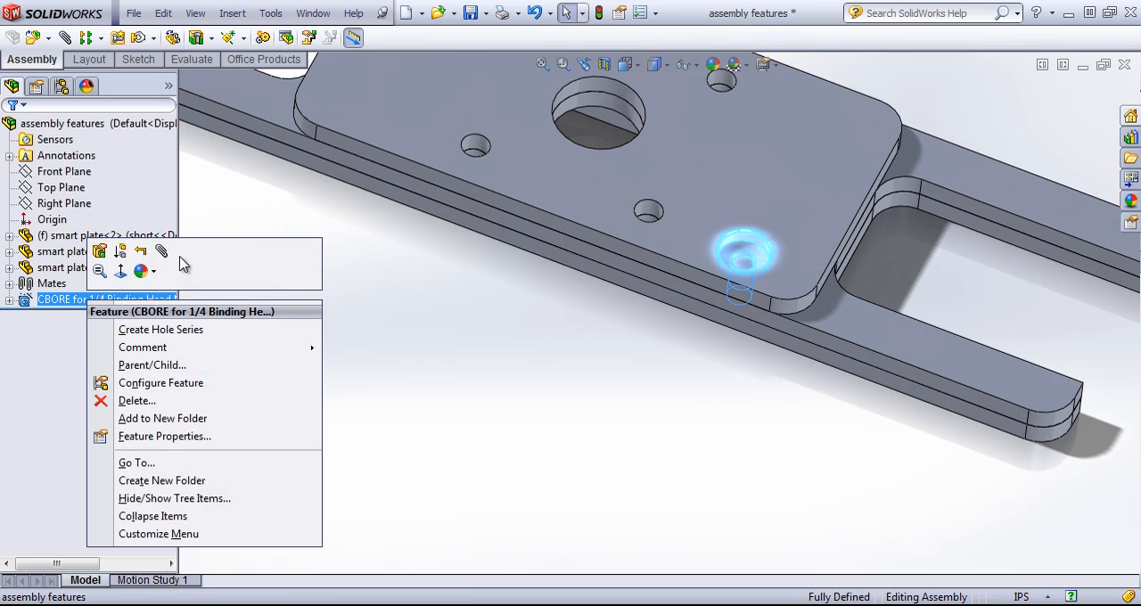
pyautogui.click(99, 253)
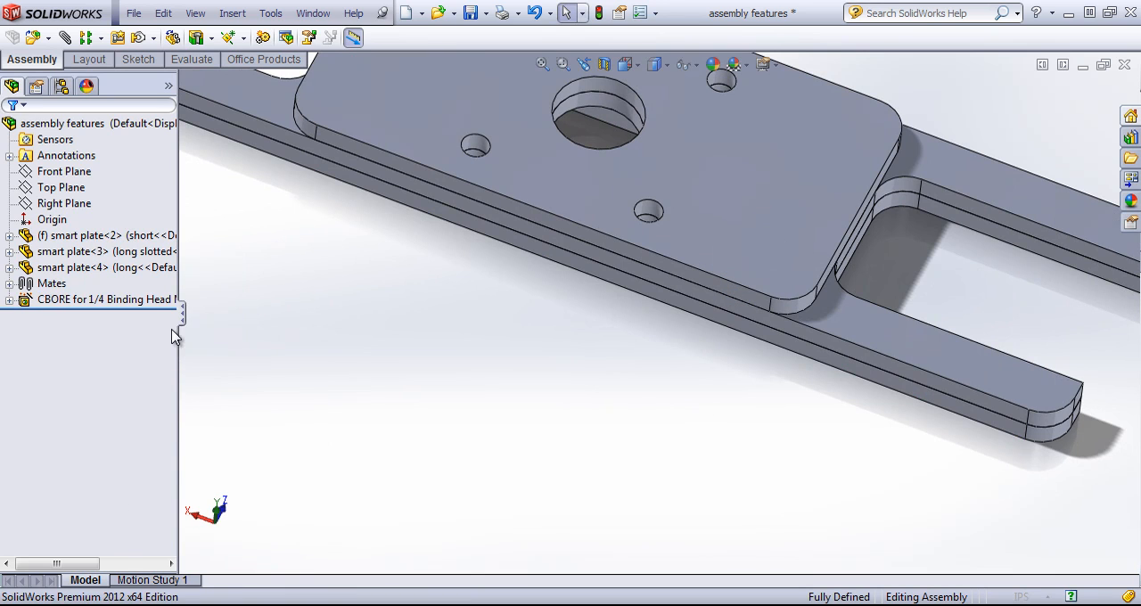
pyautogui.scroll(-10, 165, 464)
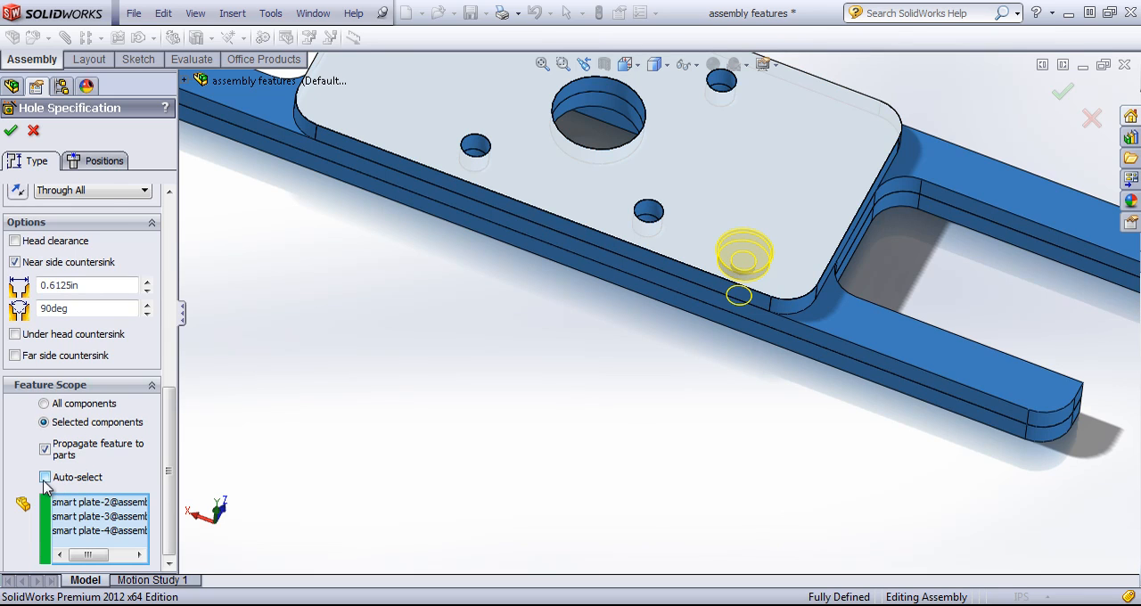
pyautogui.click(115, 531)
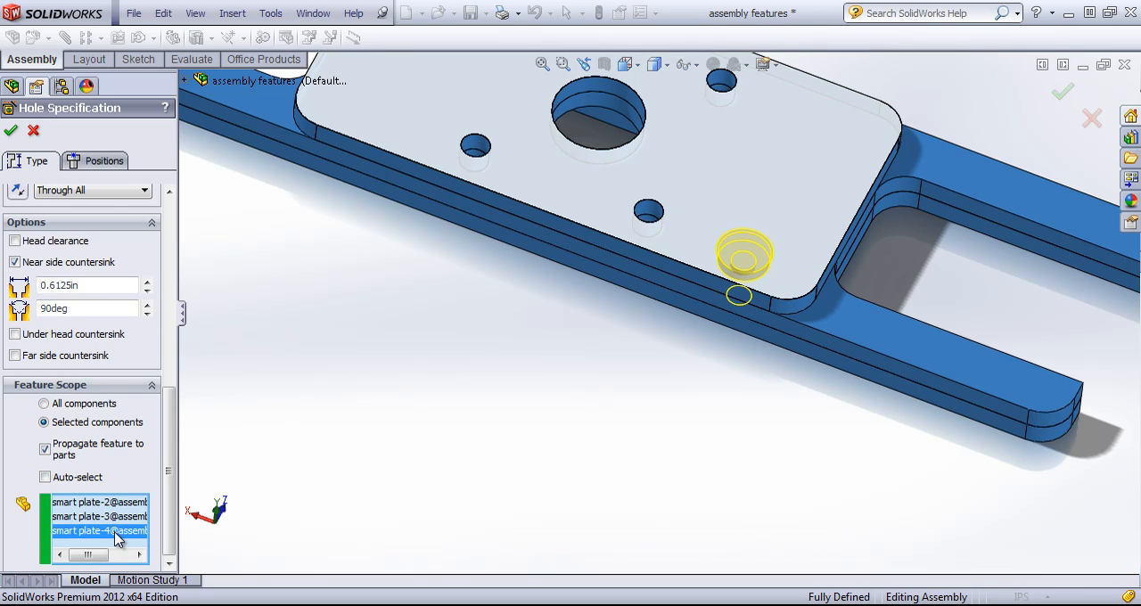
pyautogui.moveTo(724, 405); pyautogui.dragTo(644, 359, button='middle')
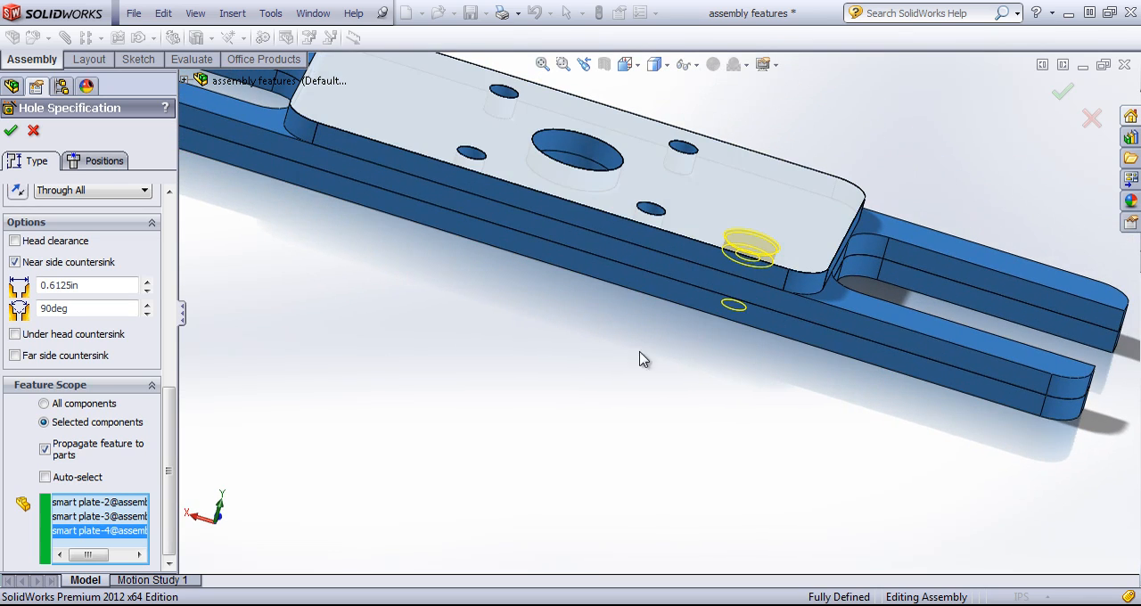
pyautogui.click(107, 533)
pyautogui.click(102, 533)
pyautogui.press('Delete')
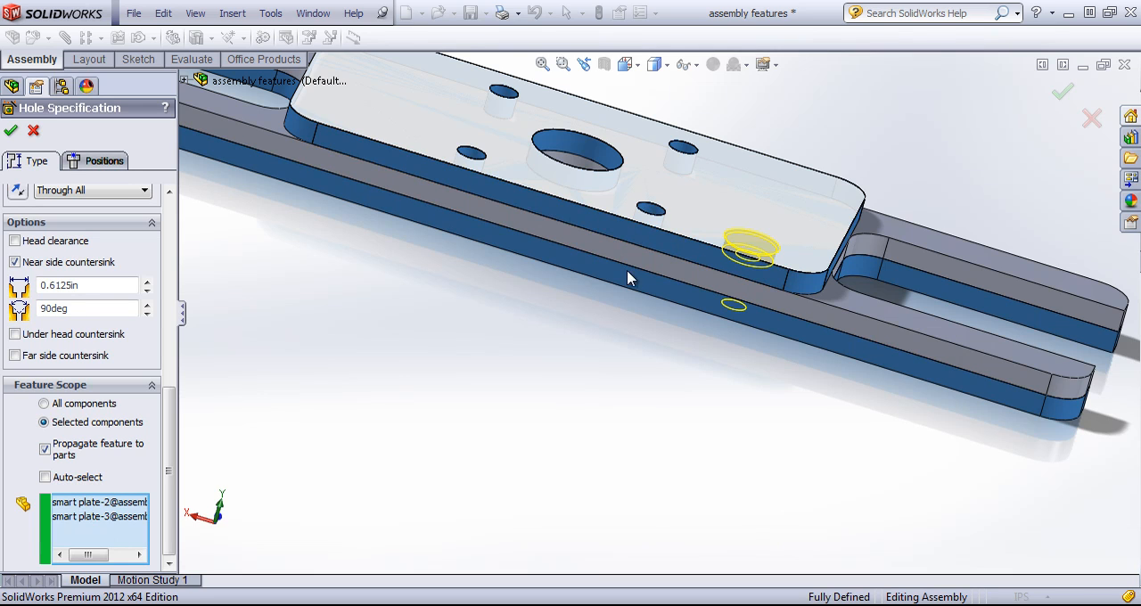
pyautogui.click(743, 301)
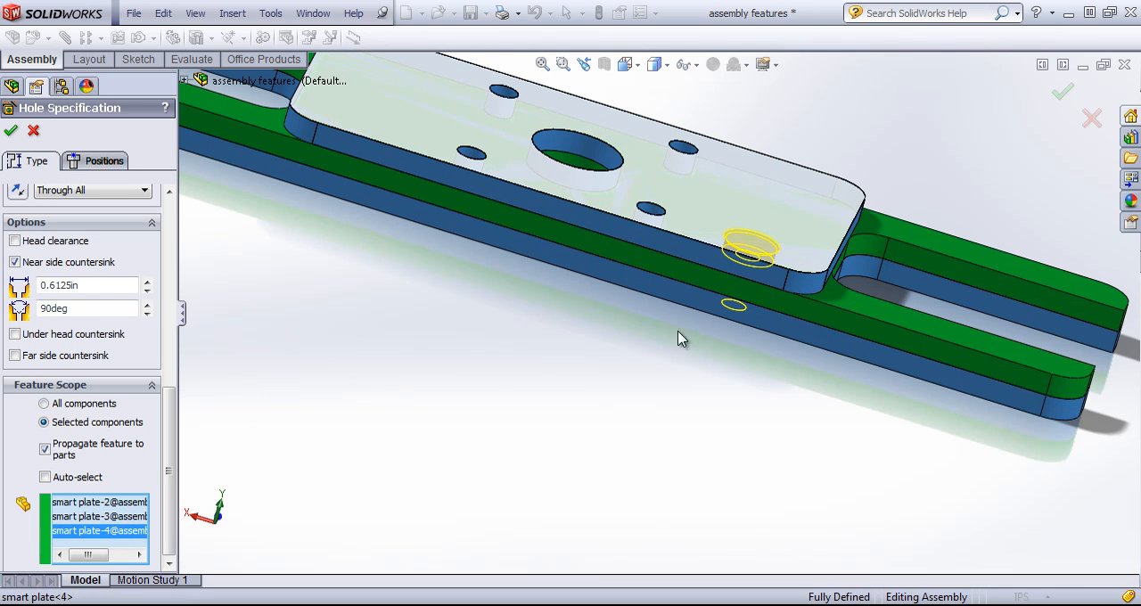
# Exclude smart plate-3 from the feature scope, keep smart plate-2 and smart plate-4 included, and apply the hole edit
pyautogui.keyDown('ctrl'); pyautogui.click(83, 517); pyautogui.keyUp('ctrl')
pyautogui.press('Delete')
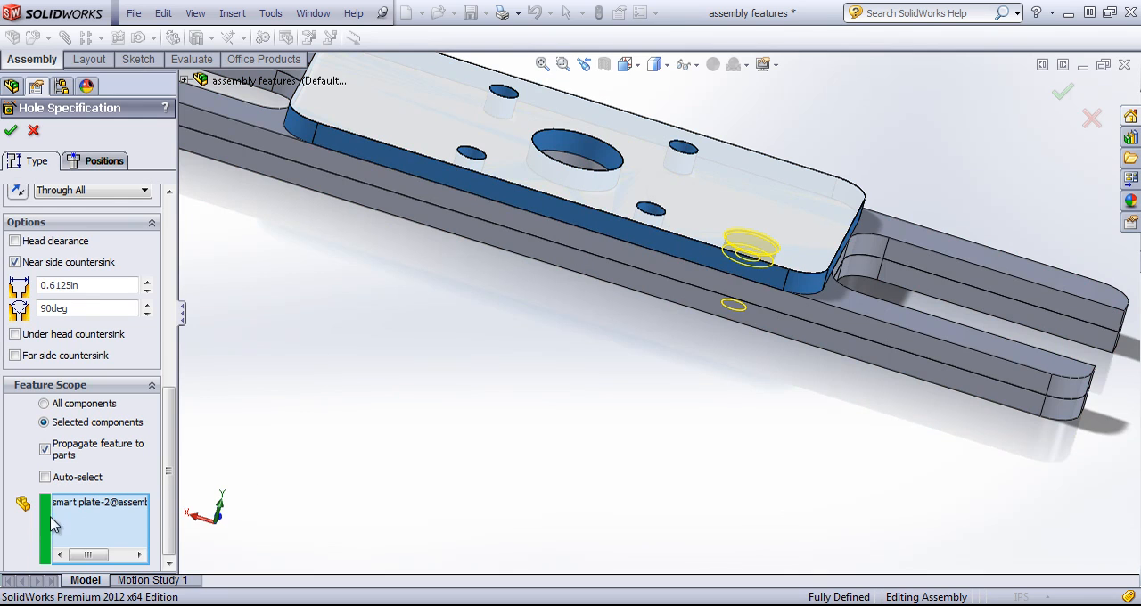
pyautogui.click(691, 270)
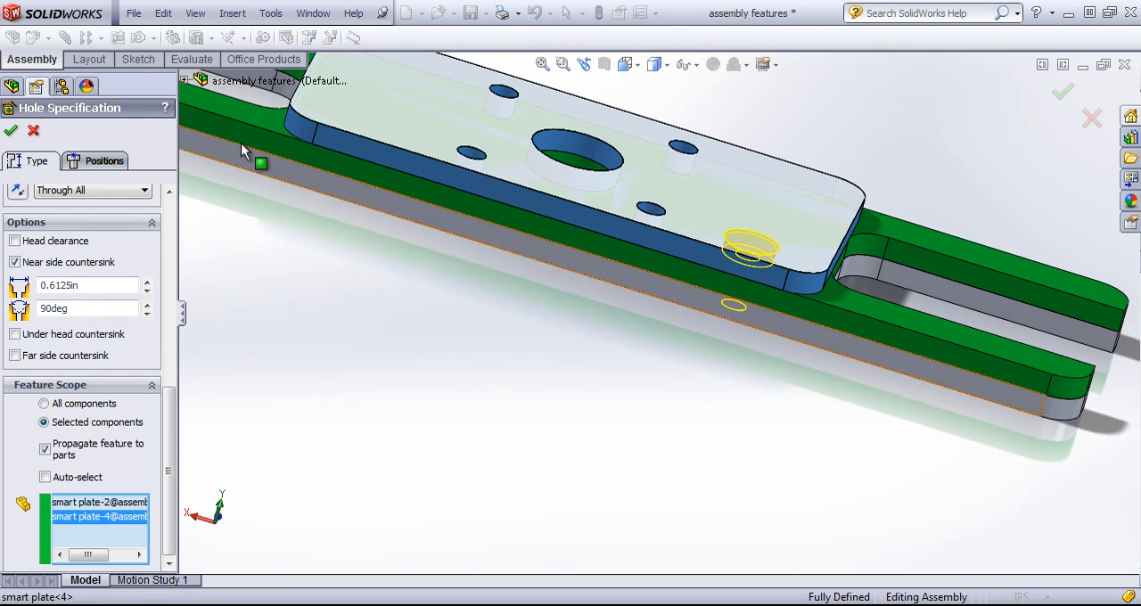
pyautogui.click(11, 130)
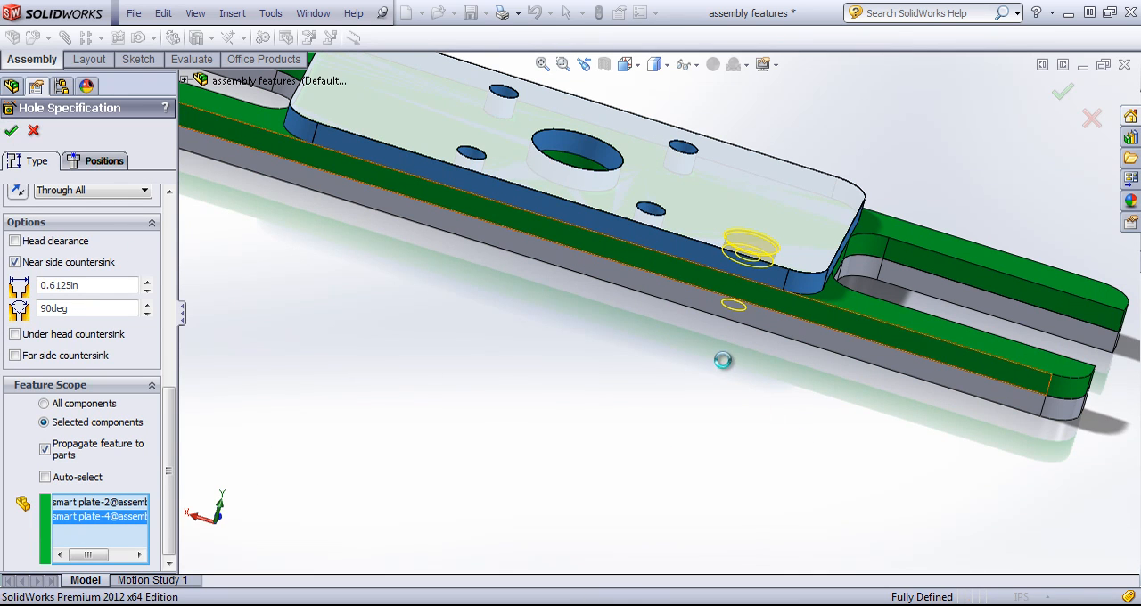
# Inspect the assembly's underside, check the slotted plate's part file for the counterbore hole, and return to the assembly features document
pyautogui.moveTo(721, 363); pyautogui.dragTo(824, 169, button='middle')
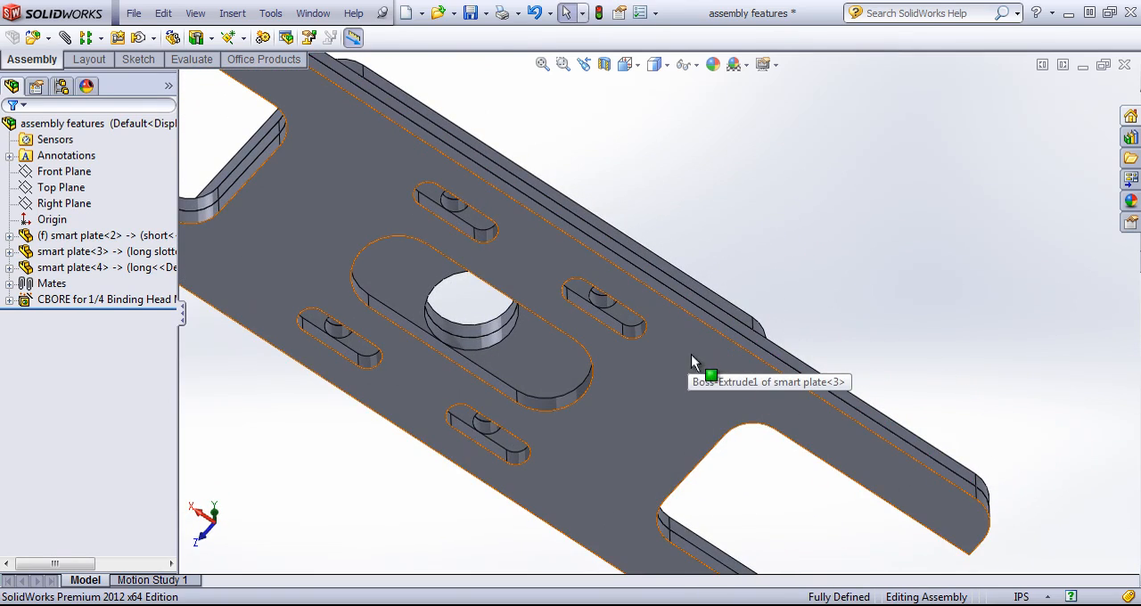
pyautogui.moveTo(821, 223); pyautogui.dragTo(775, 395, button='middle')
pyautogui.rightClick(755, 358)
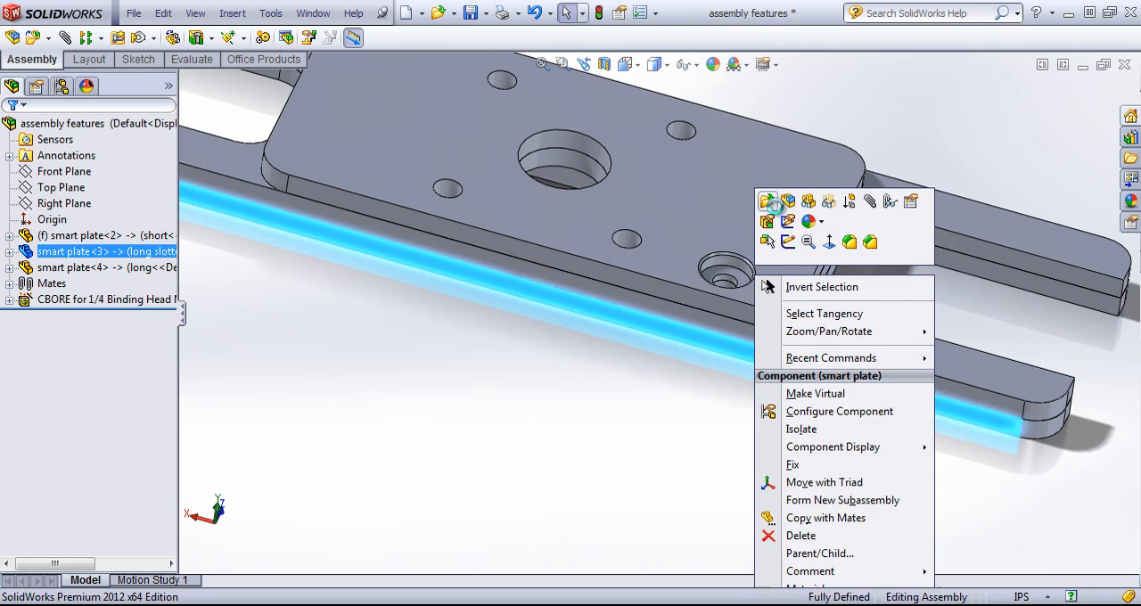
pyautogui.click(768, 202)
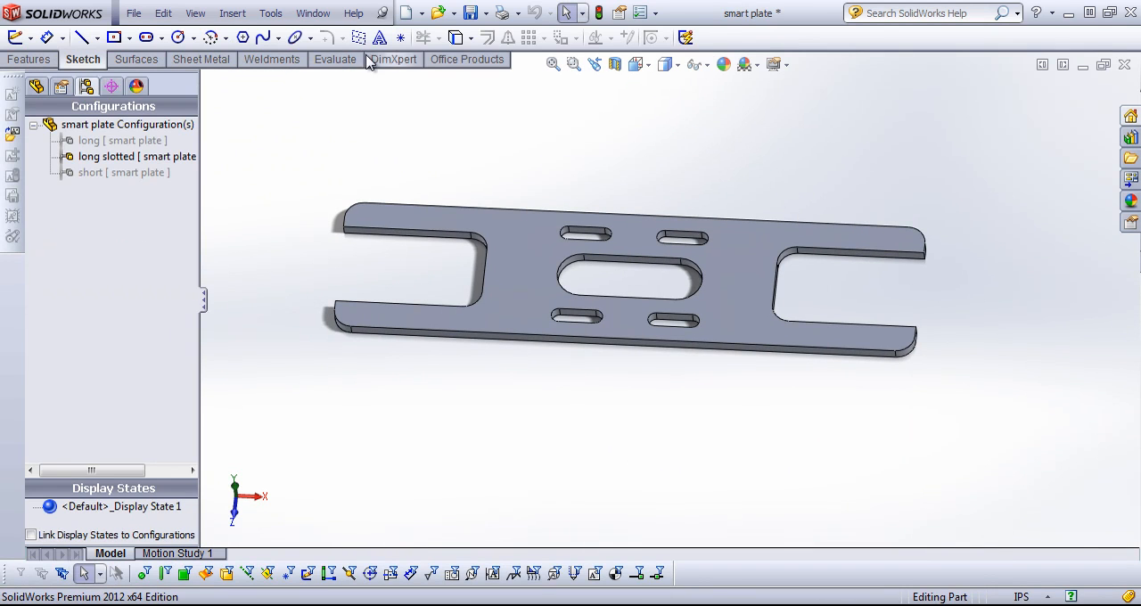
pyautogui.click(313, 12)
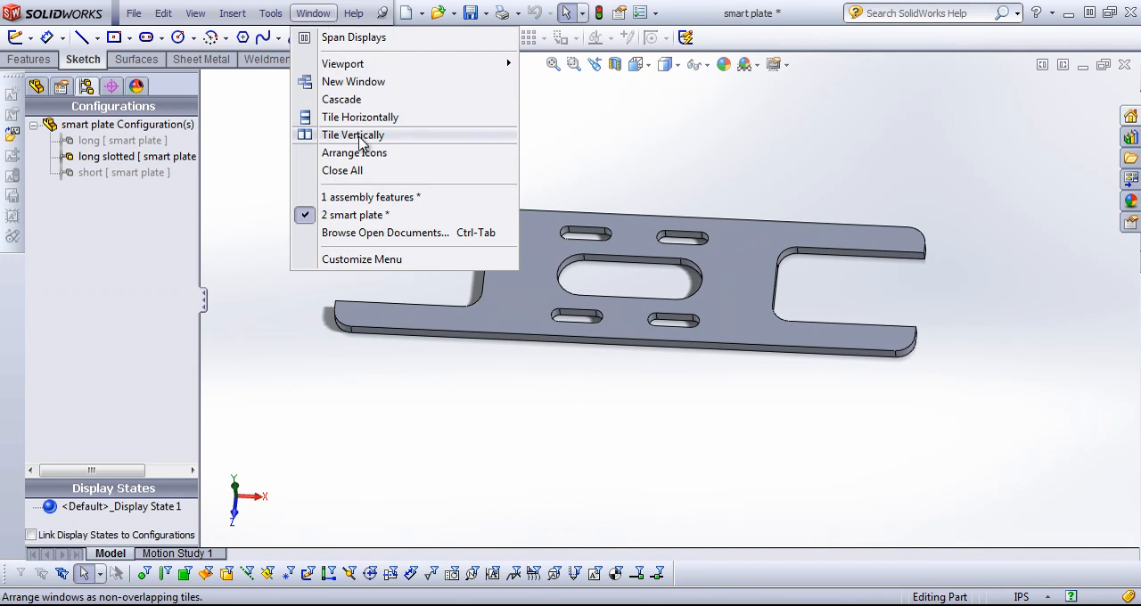
pyautogui.click(353, 198)
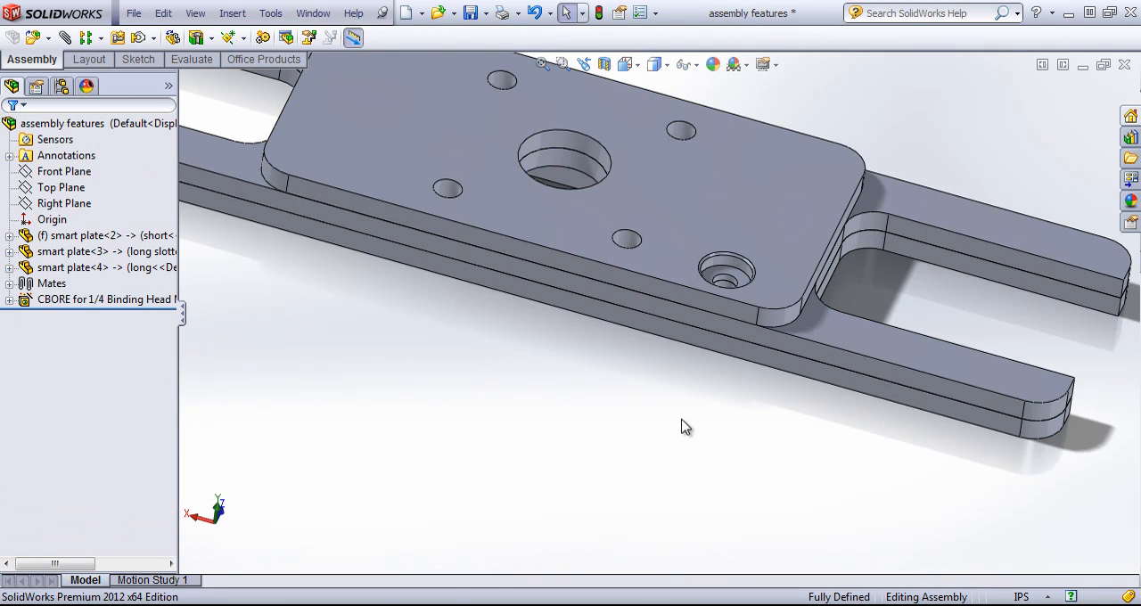
# Open the middle long plate's part file and display its feature tree
pyautogui.rightClick(715, 320)
pyautogui.click(728, 205)
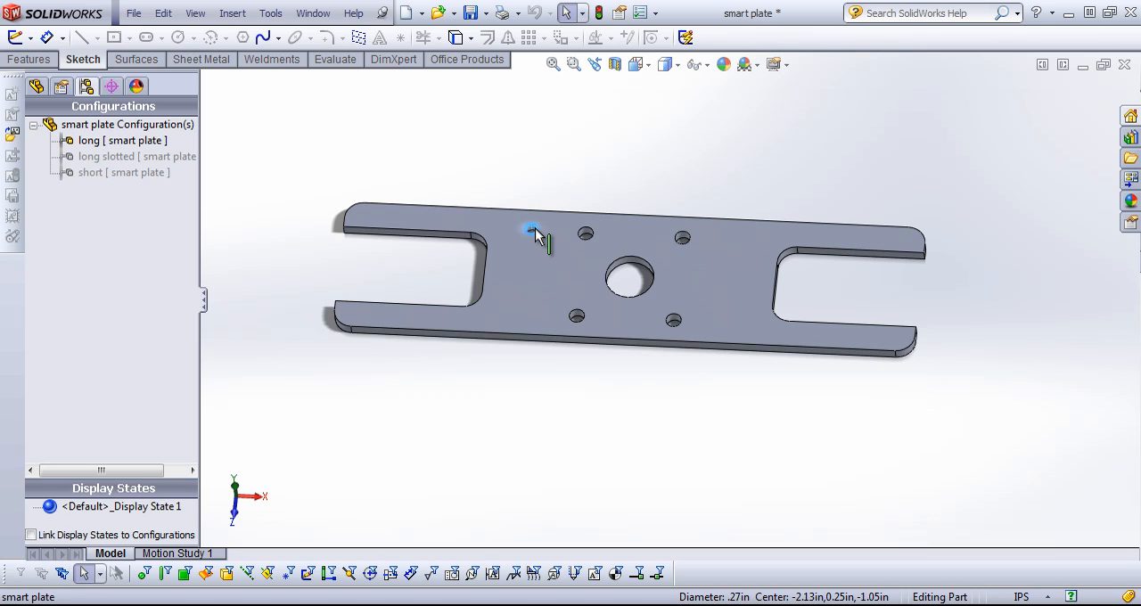
pyautogui.click(36, 86)
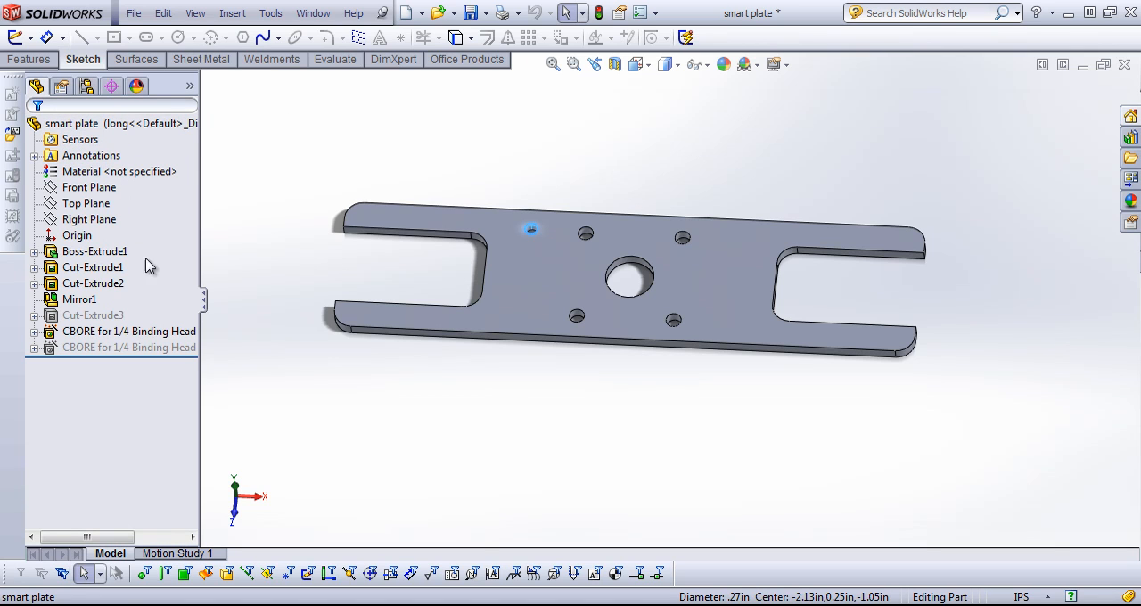
# Examine the counterbore feature's reference and available options in the long plate's part file, and return to the assembly features document
pyautogui.click(118, 335)
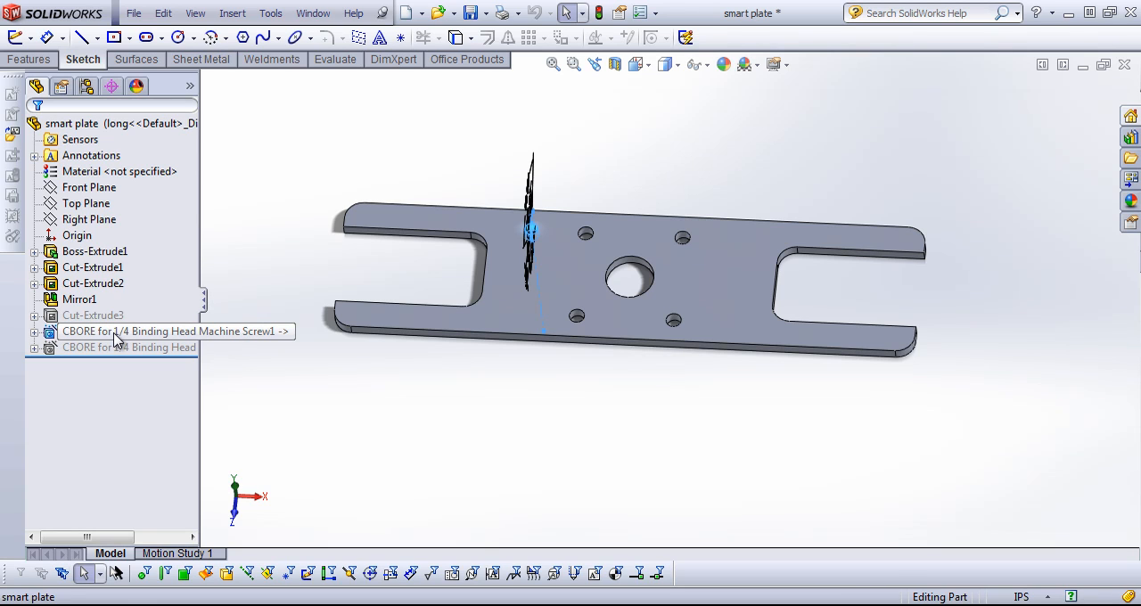
pyautogui.click(393, 133)
pyautogui.moveTo(387, 153); pyautogui.dragTo(401, 148, button='middle')
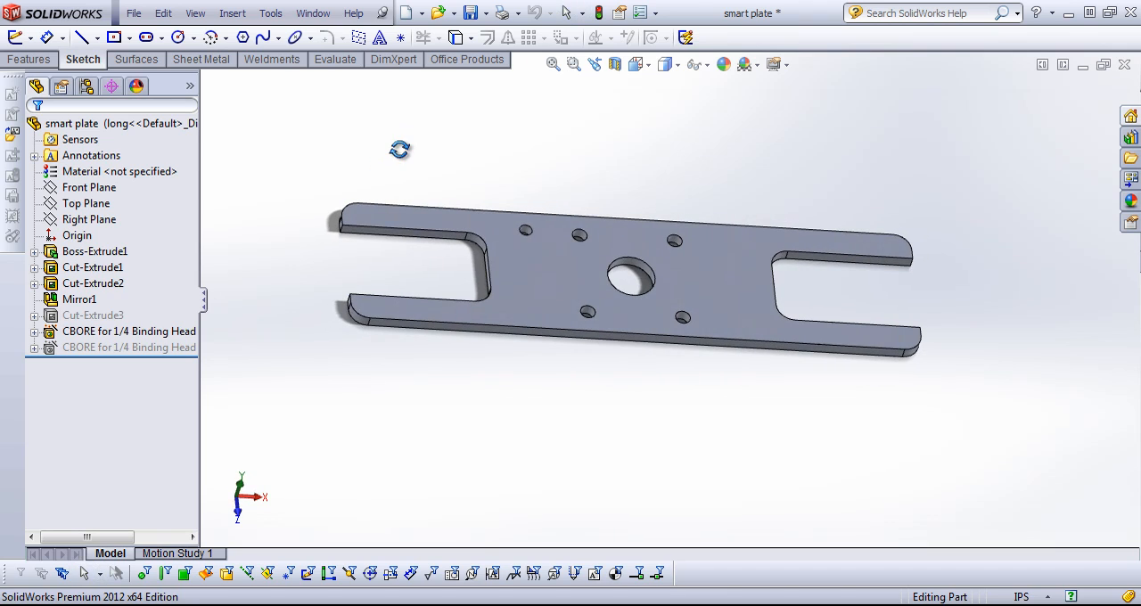
pyautogui.rightClick(125, 332)
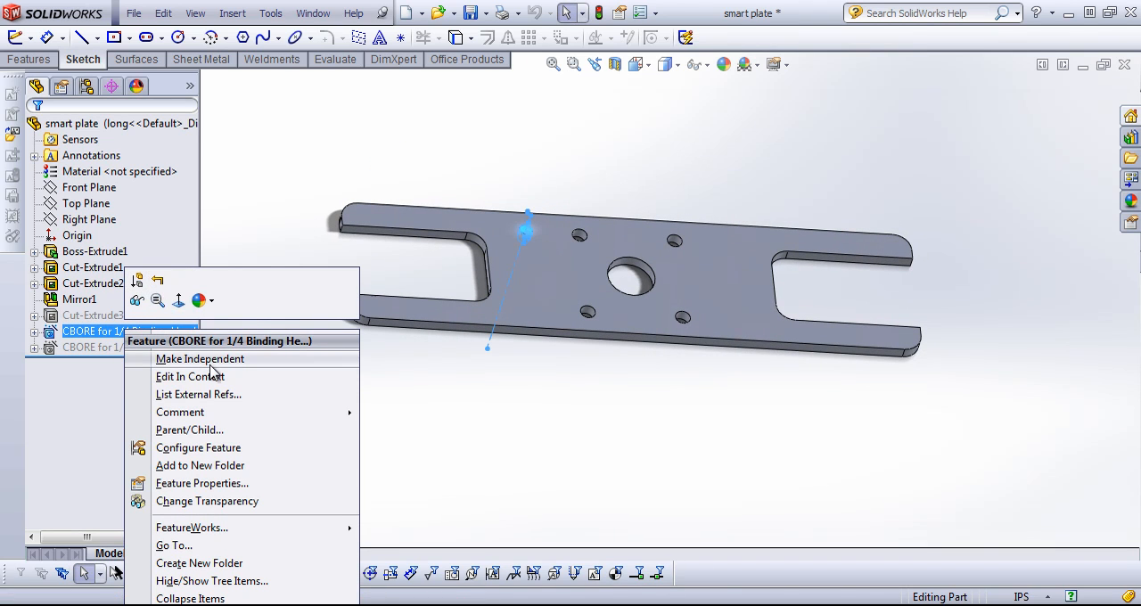
pyautogui.click(331, 153)
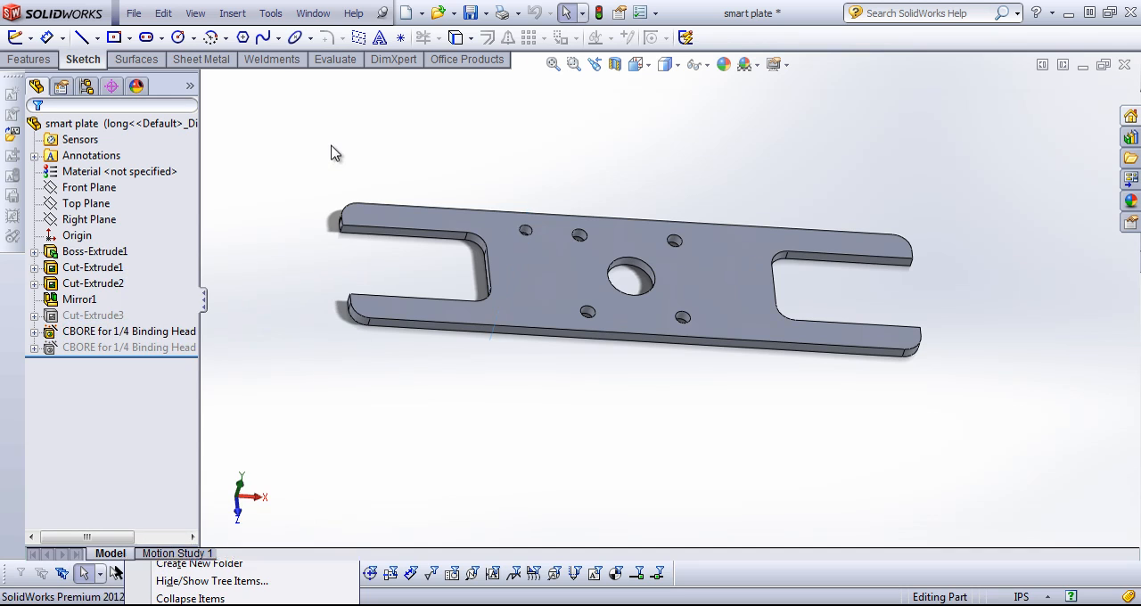
pyautogui.click(313, 13)
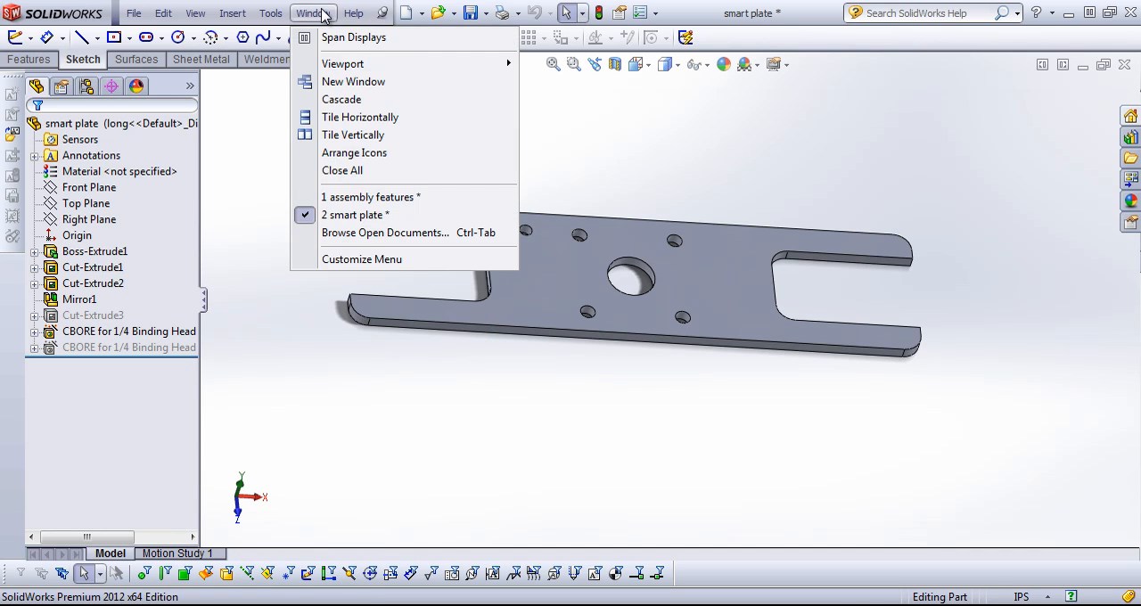
pyautogui.click(364, 197)
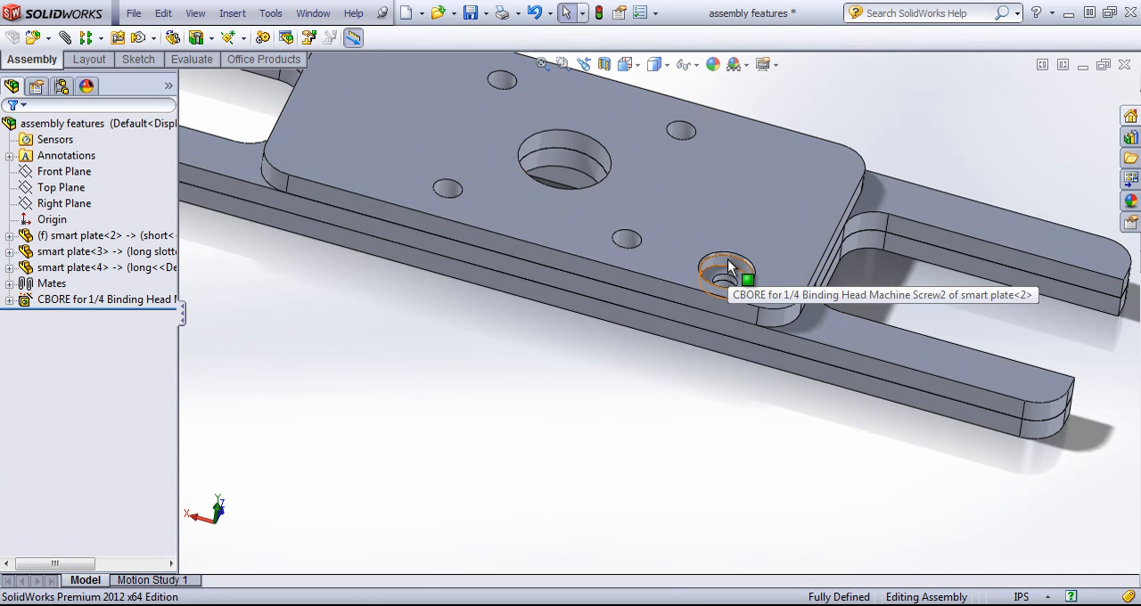
# Start a Hole Series with a new hole placed on the short plate's top face, near the corner diagonally opposite the existing counterbore
pyautogui.press('f')
pyautogui.moveTo(675, 255); pyautogui.dragTo(683, 348, button='middle')
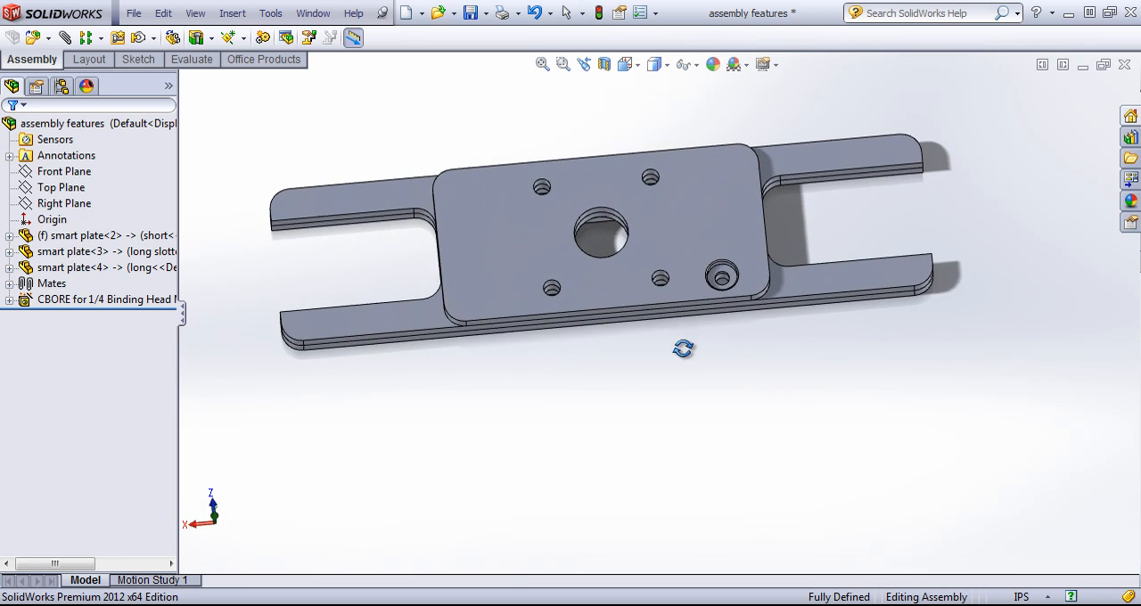
pyautogui.click(213, 38)
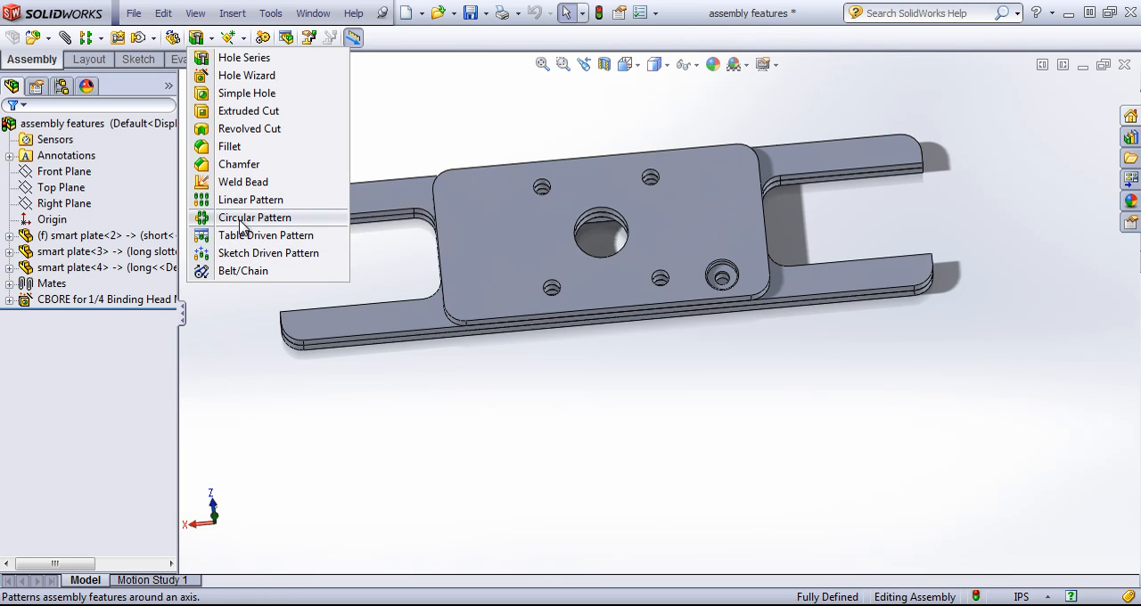
pyautogui.click(249, 59)
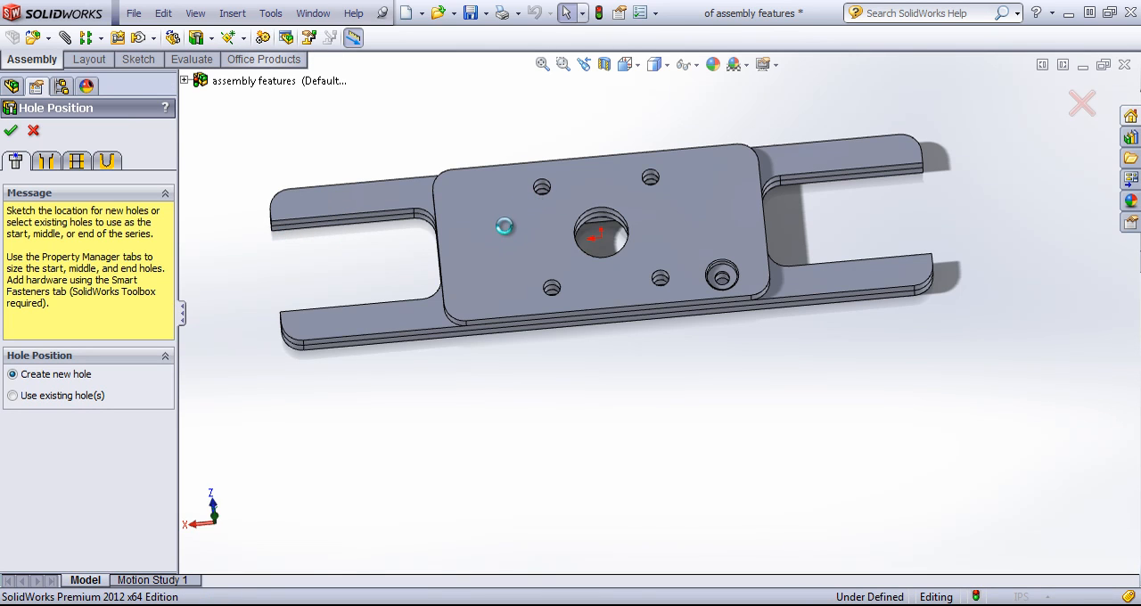
pyautogui.click(483, 279)
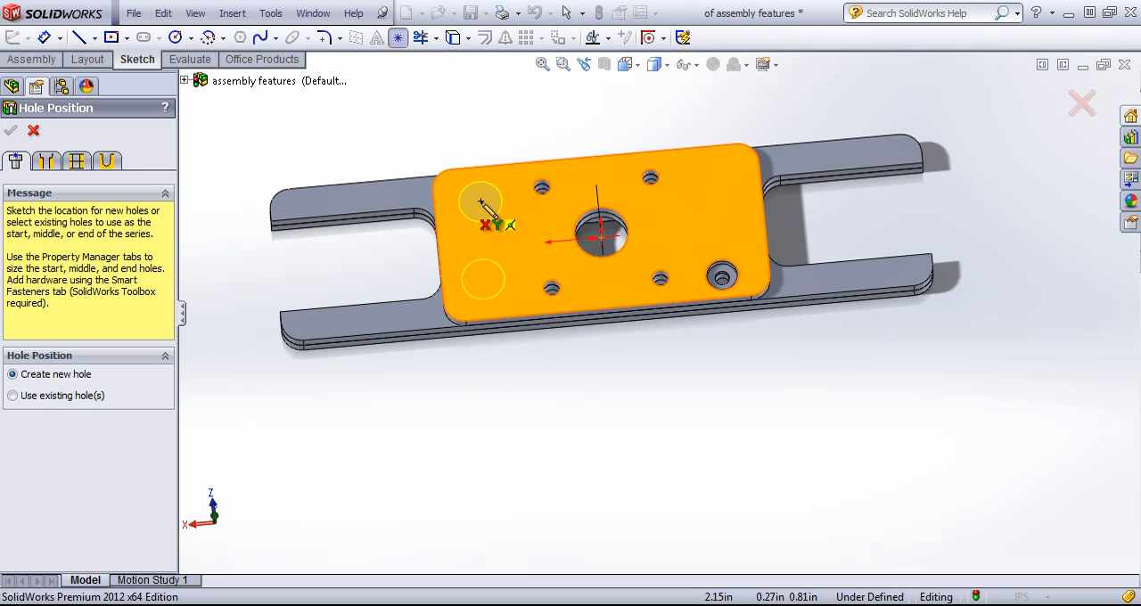
pyautogui.click(480, 202)
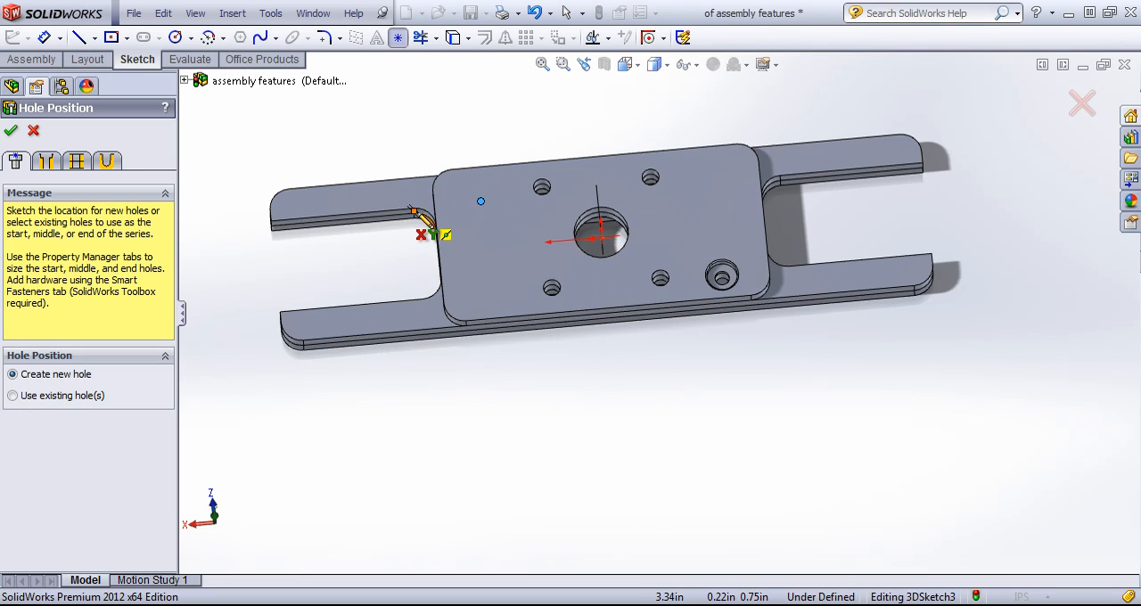
# Set the start hole's size to 1/4, using an ANSI Inch binding head screw counterbore with normal fit
pyautogui.click(46, 160)
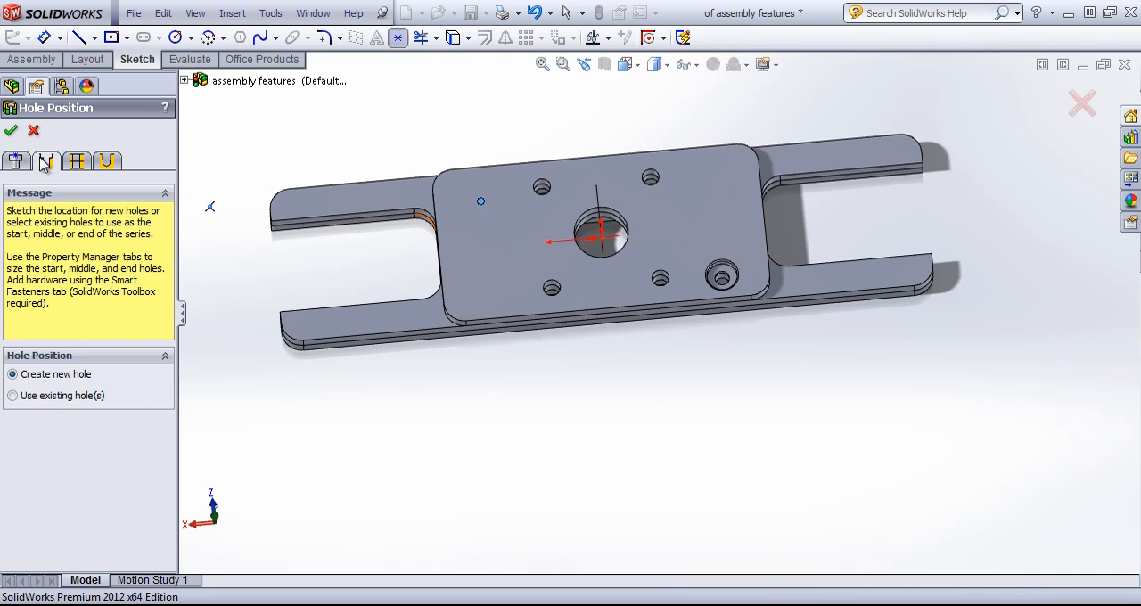
pyautogui.scroll(-1, 89, 357)
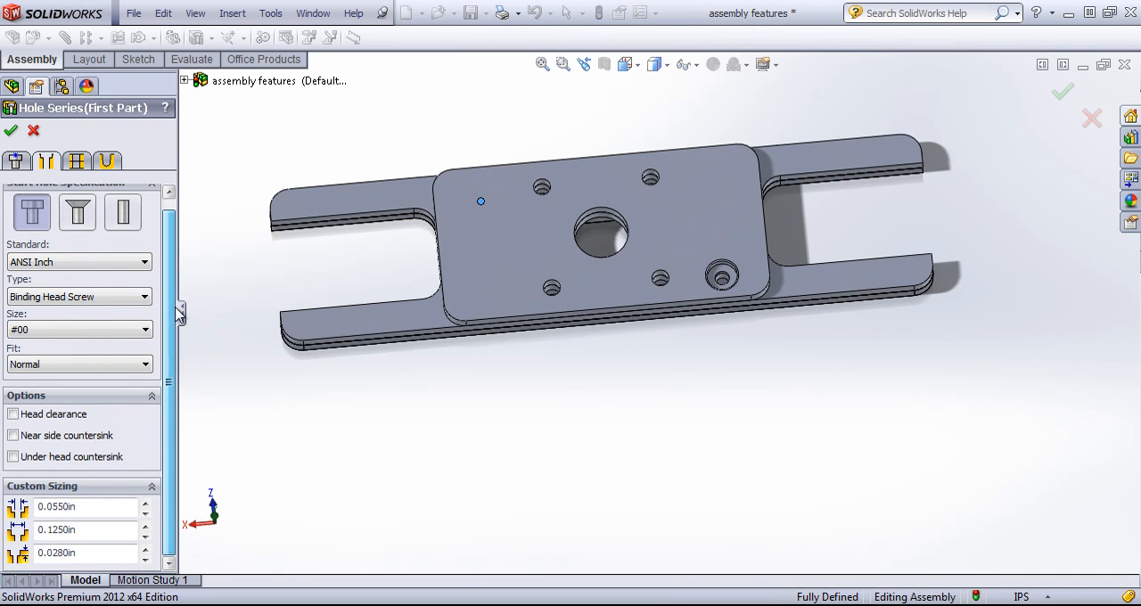
pyautogui.click(87, 330)
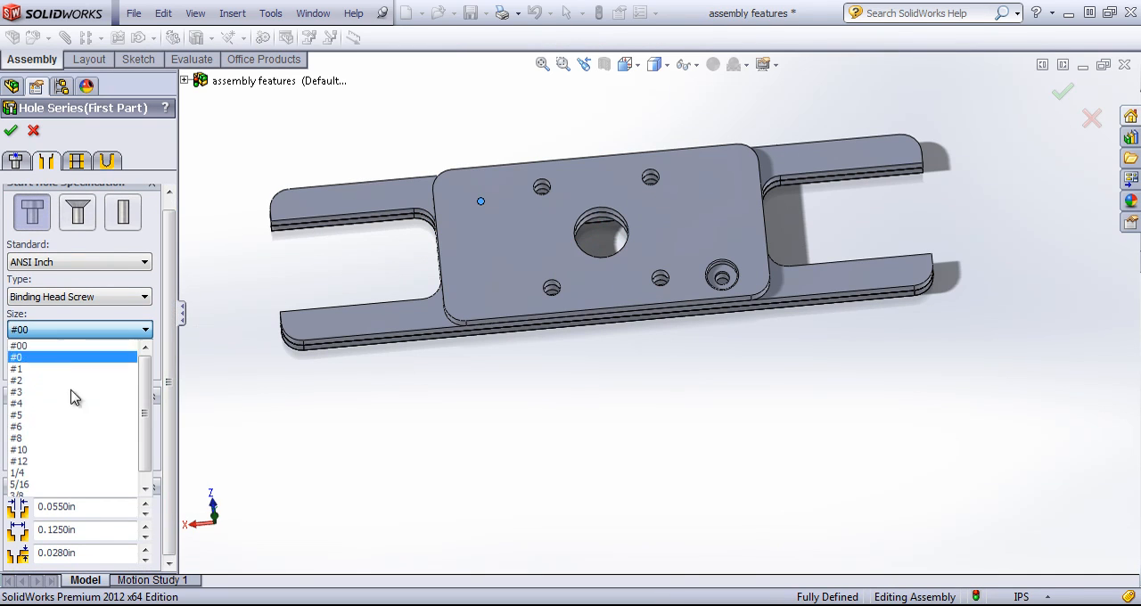
pyautogui.click(51, 475)
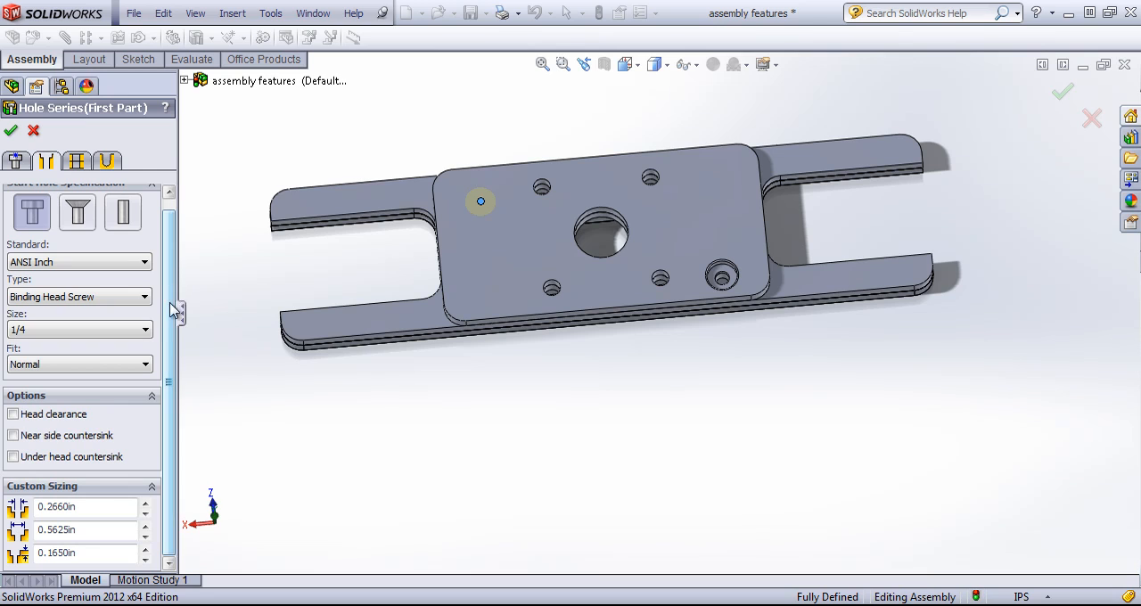
pyautogui.scroll(1, 172, 314)
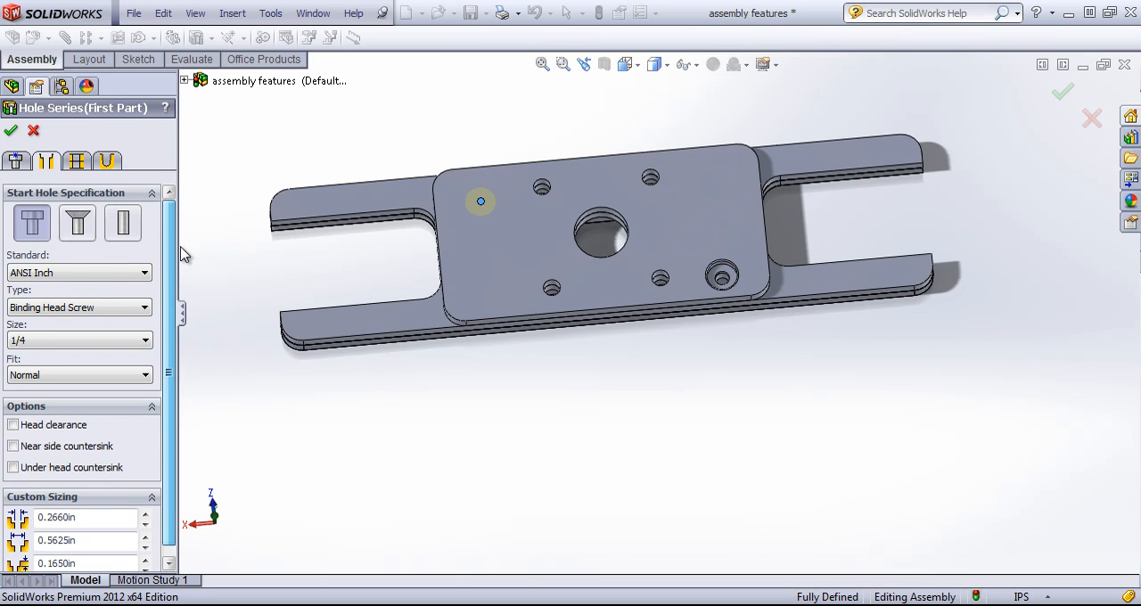
# Turn off automatic sizing for the middle hole and set its screw clearance size to 5/16
pyautogui.click(77, 161)
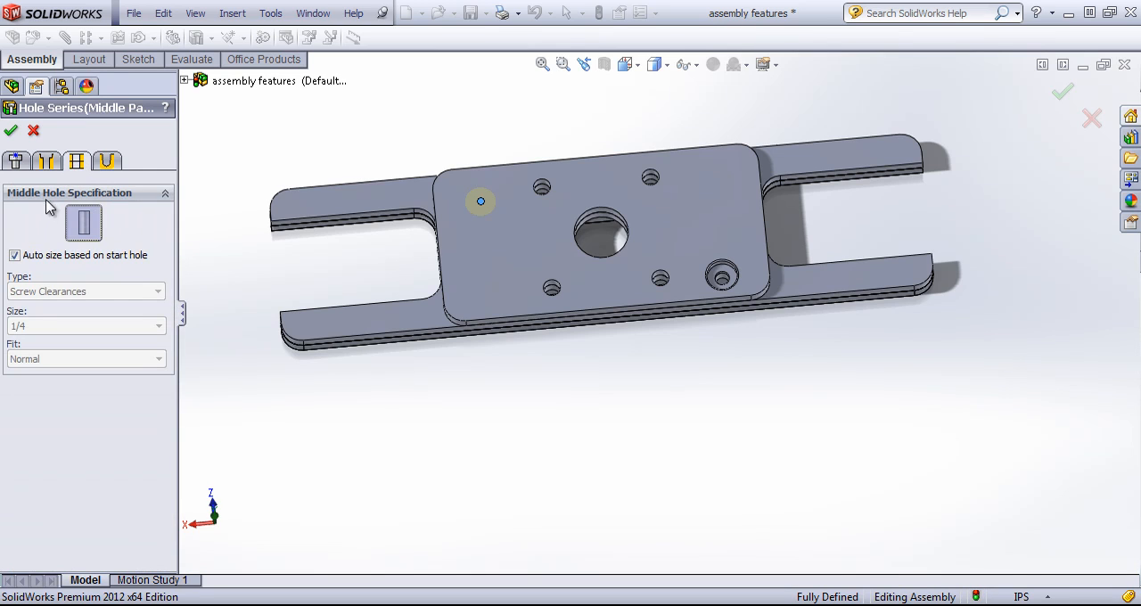
pyautogui.click(15, 256)
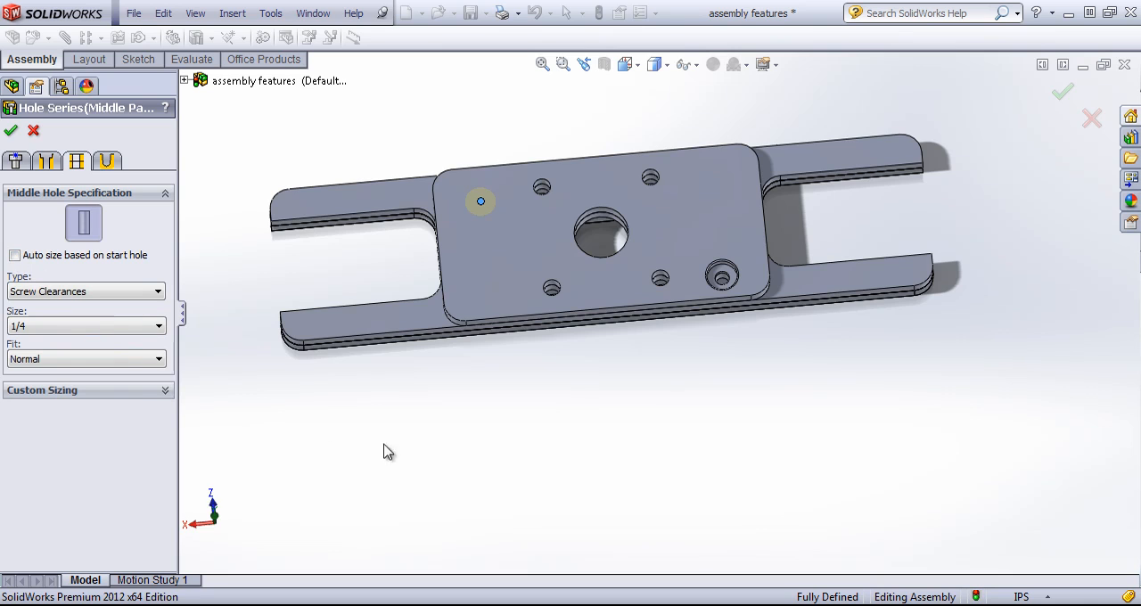
pyautogui.moveTo(410, 420); pyautogui.dragTo(397, 223, button='middle')
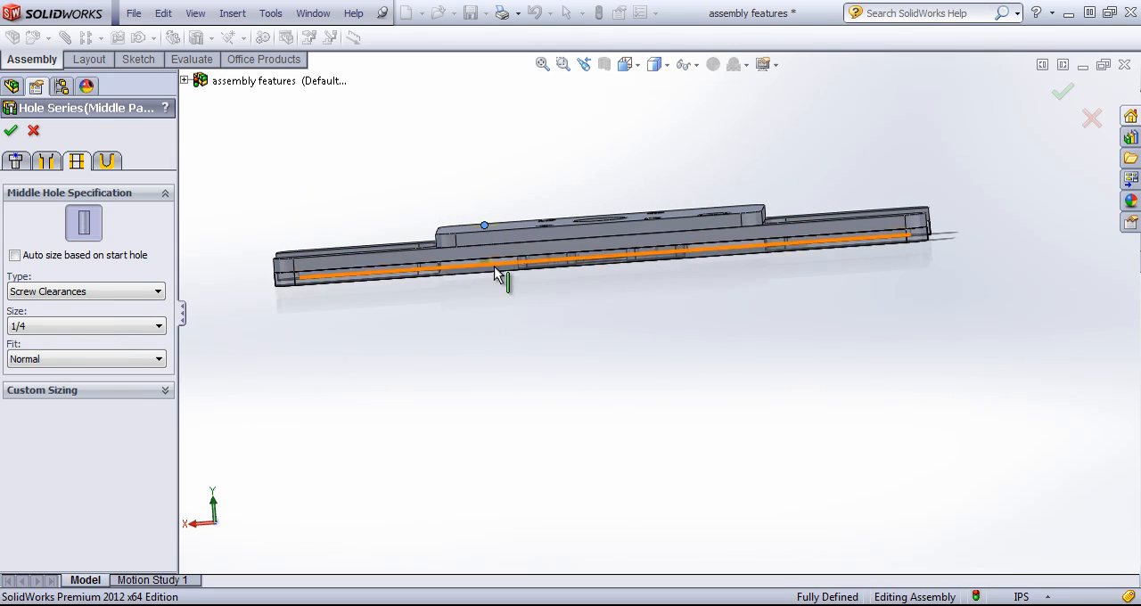
pyautogui.click(89, 327)
pyautogui.click(50, 355)
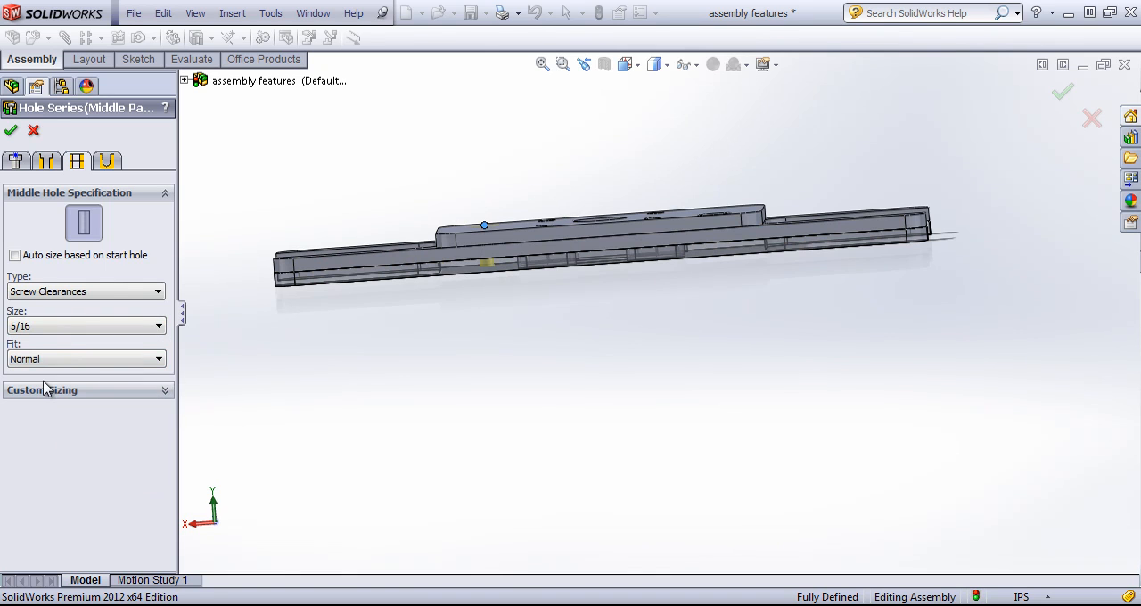
pyautogui.click(81, 392)
pyautogui.click(79, 393)
# Make the end hole a 1/4-28 bottoming tapped hole in smart plate-3 and create the hole series
pyautogui.click(113, 163)
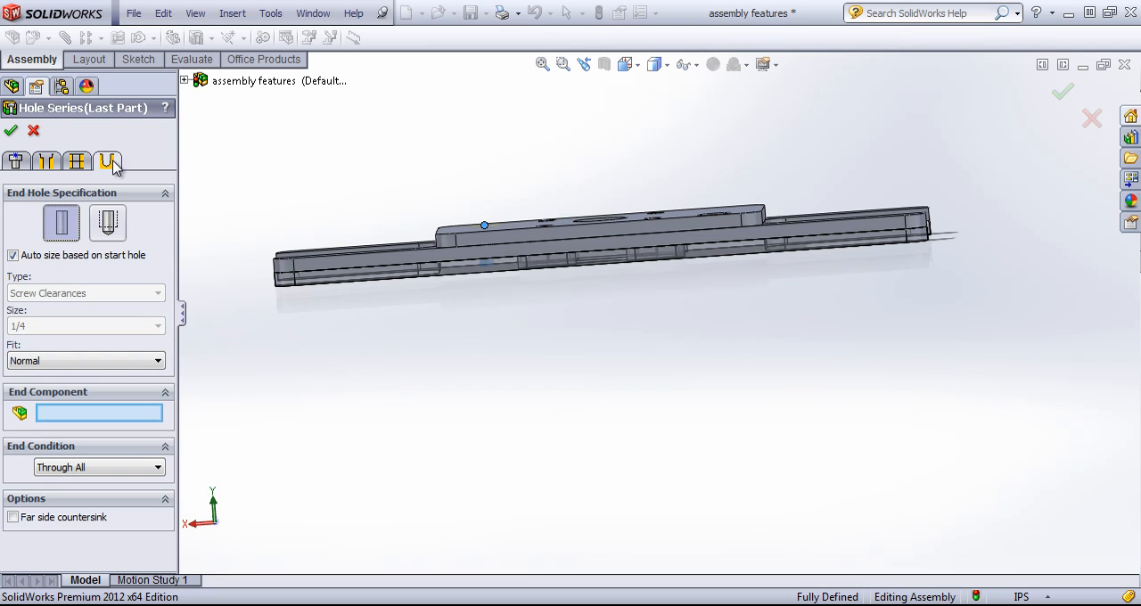
pyautogui.moveTo(258, 181)
pyautogui.mouseDown(button='middle')
pyautogui.moveTo(283, 163)
pyautogui.moveTo(280, 182)
pyautogui.mouseUp(button='middle')
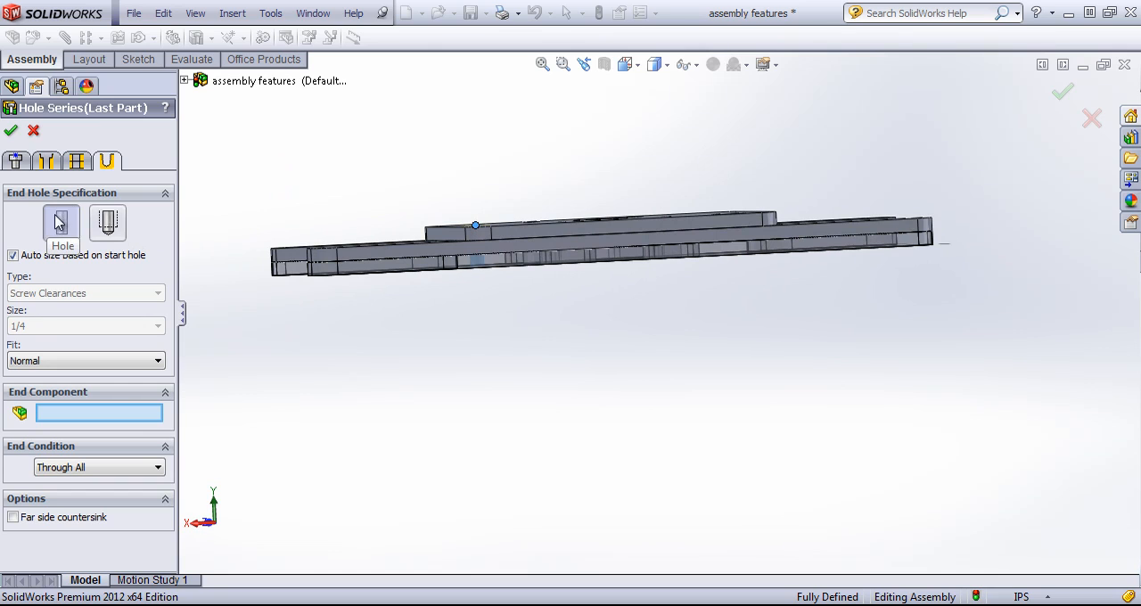
pyautogui.click(111, 227)
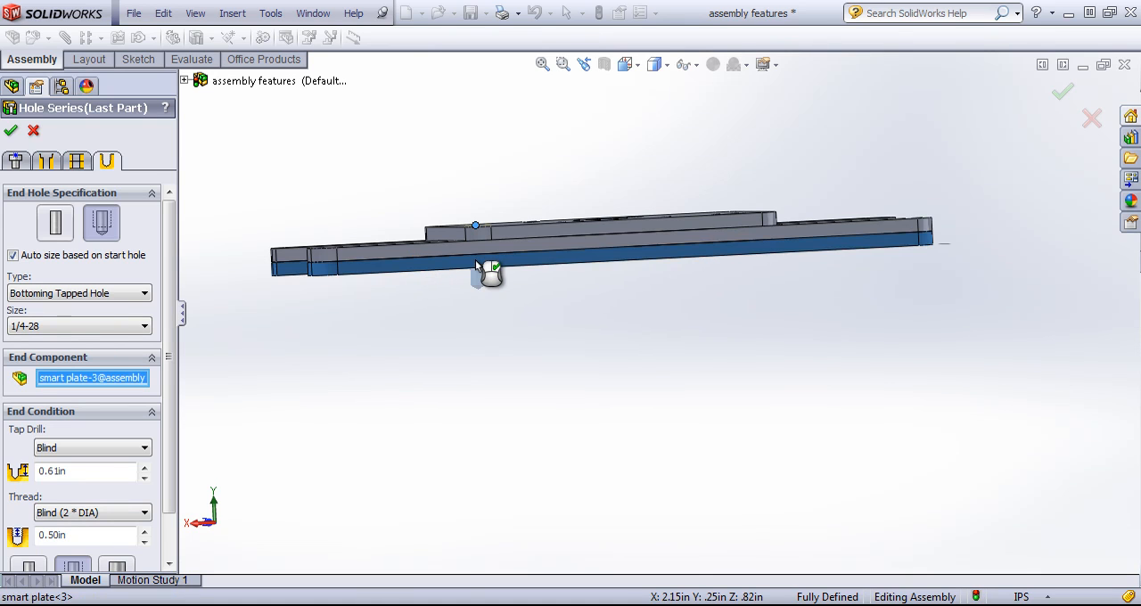
pyautogui.scroll(-2, 78, 375)
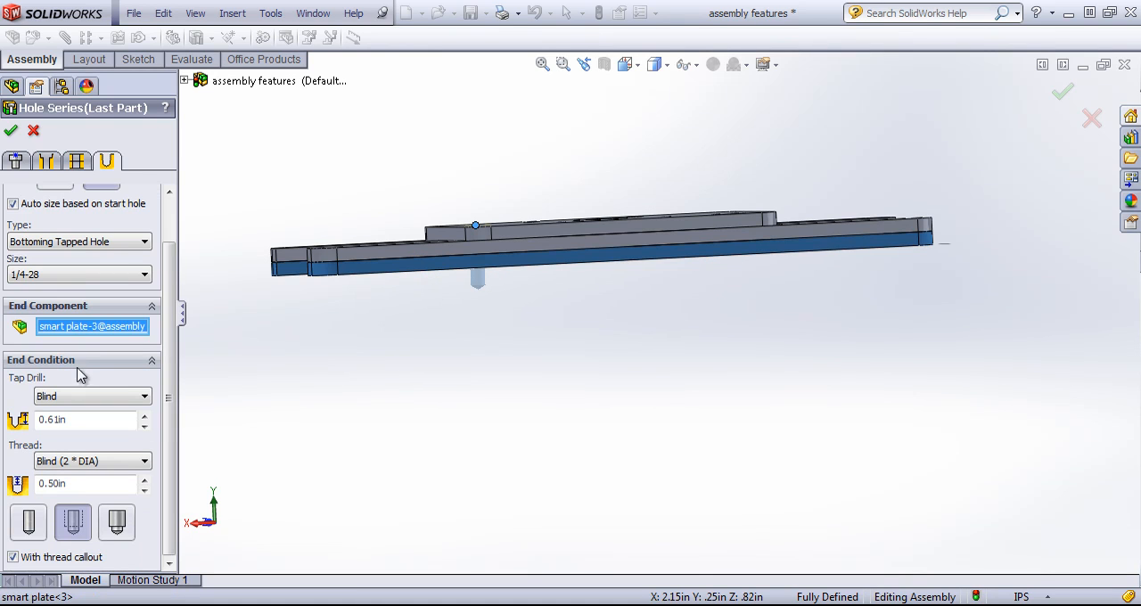
pyautogui.click(11, 132)
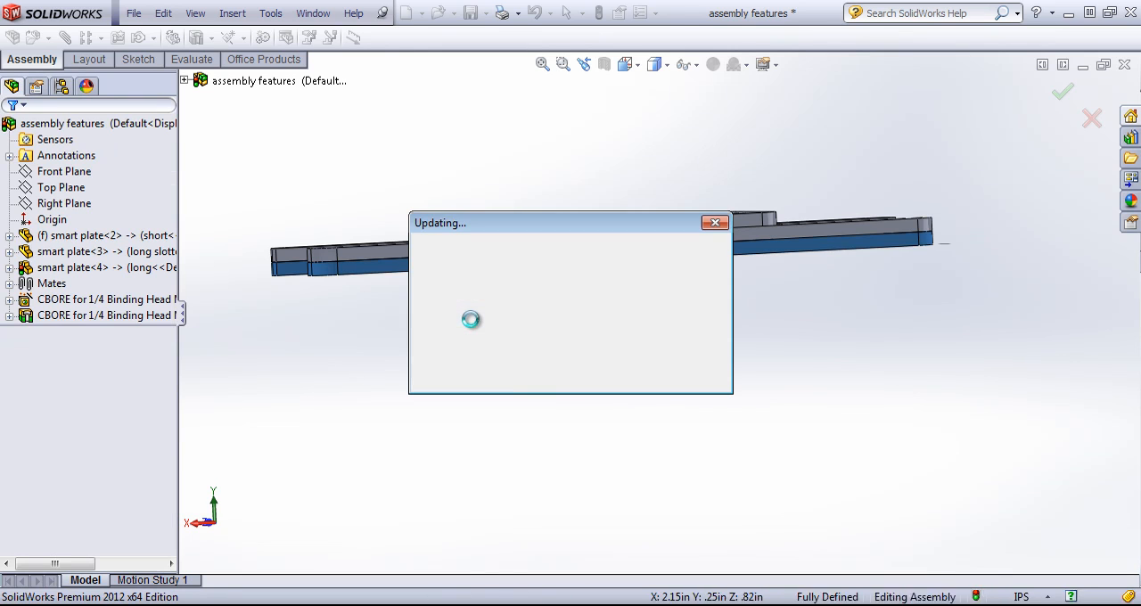
pyautogui.click(475, 327)
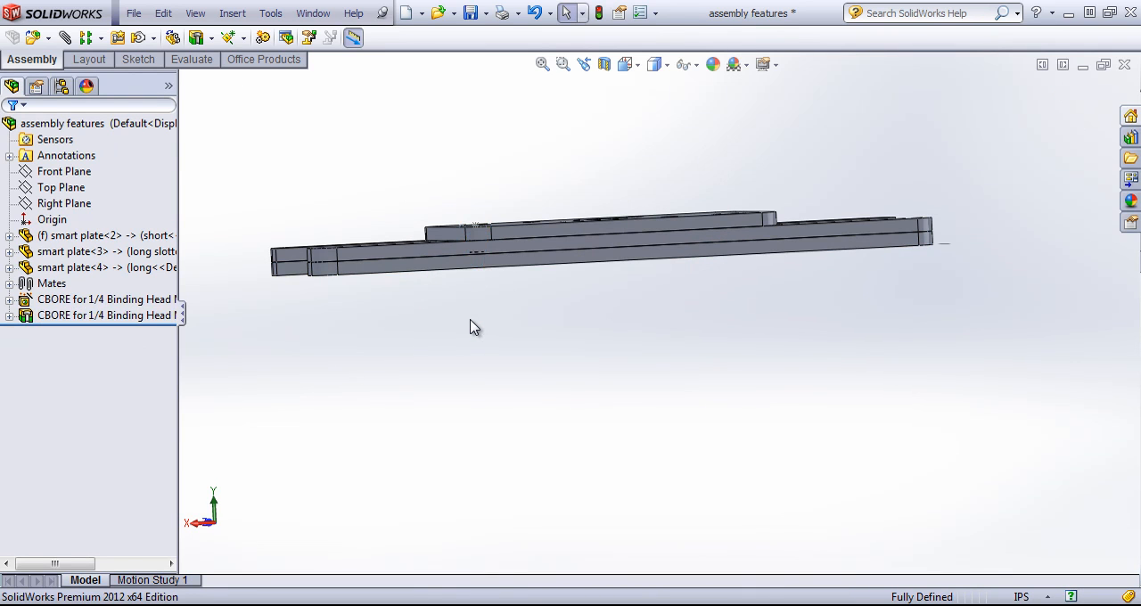
# Inspect the new hole series through all three plates from the underside and the top of the assembly
pyautogui.moveTo(429, 285); pyautogui.dragTo(573, 140, button='middle')
pyautogui.scroll(-6, 650, 187)
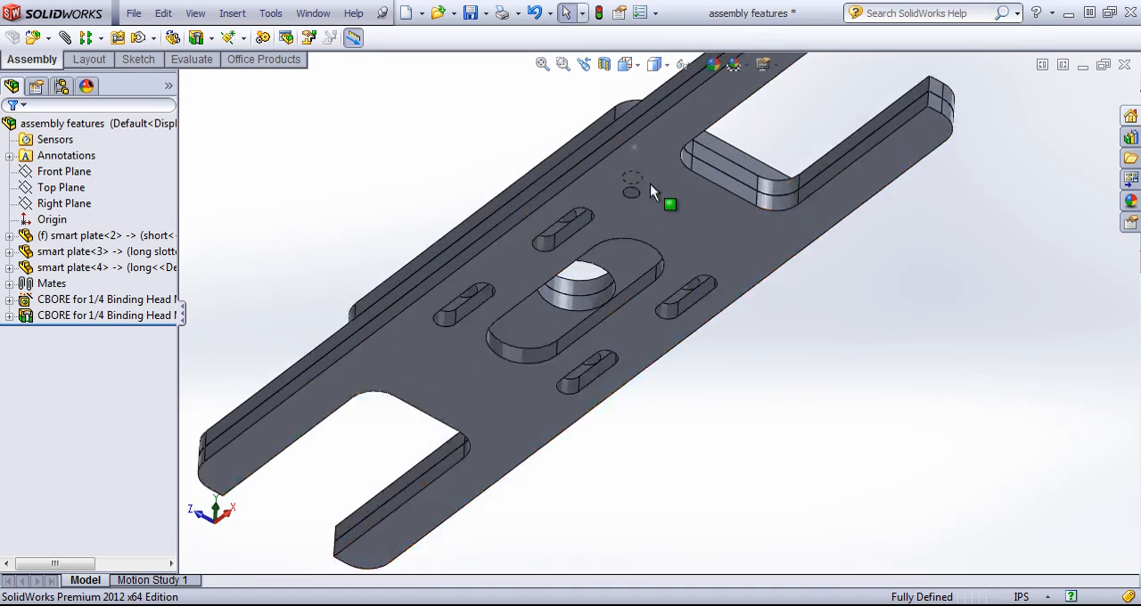
pyautogui.moveTo(657, 287); pyautogui.dragTo(637, 149, button='middle')
pyautogui.scroll(-5, 656, 198)
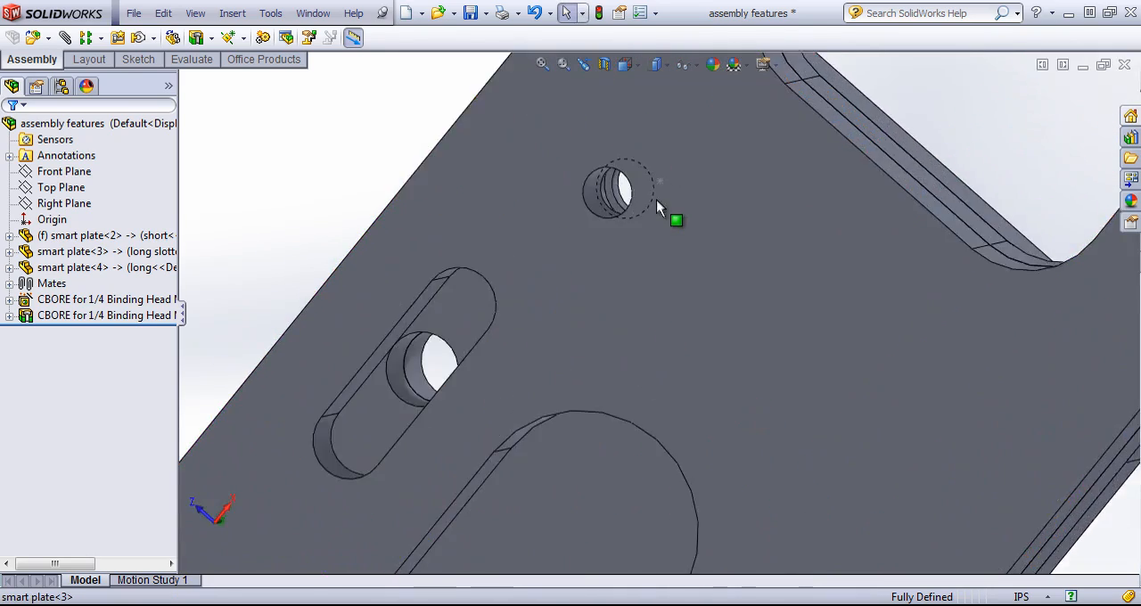
pyautogui.moveTo(575, 240); pyautogui.dragTo(604, 196, button='middle')
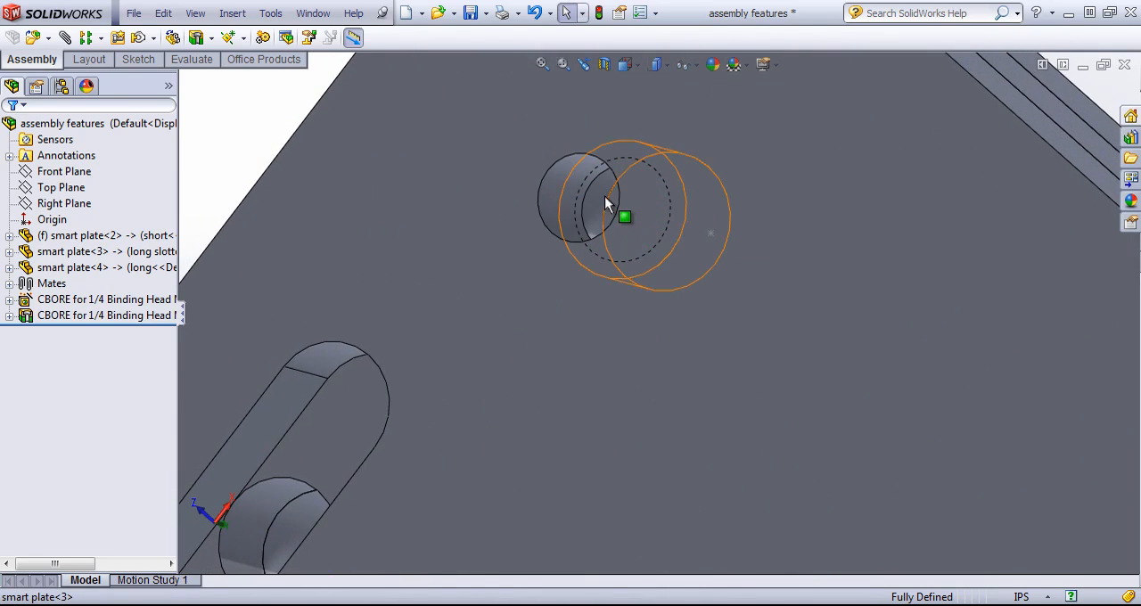
pyautogui.click(602, 196)
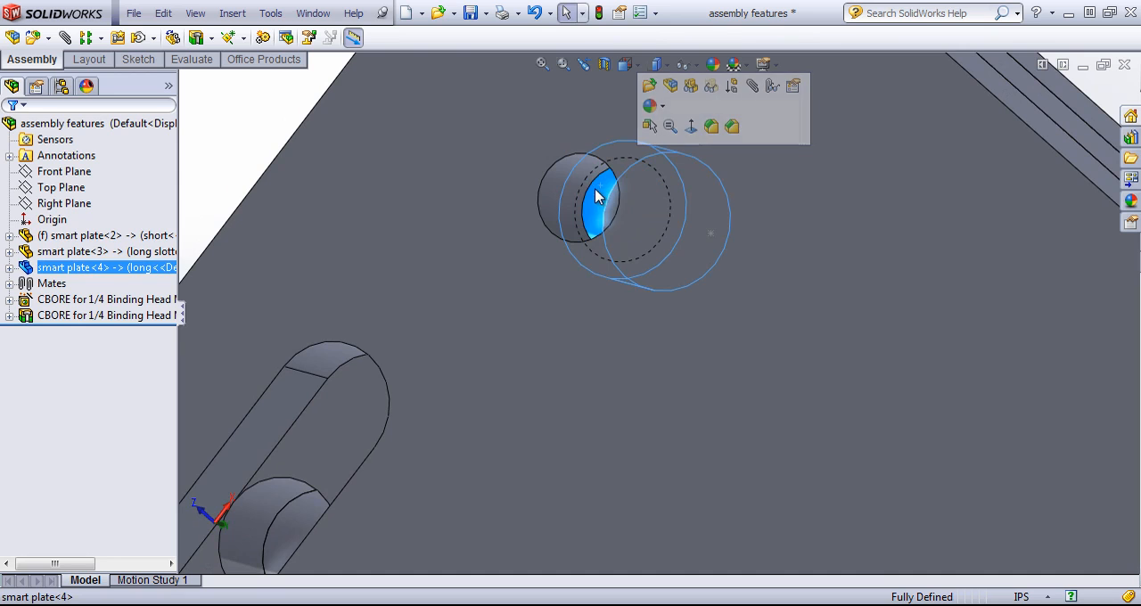
pyautogui.moveTo(594, 232); pyautogui.dragTo(690, 541, button='middle')
pyautogui.click(574, 299)
pyautogui.scroll(6, 690, 541)
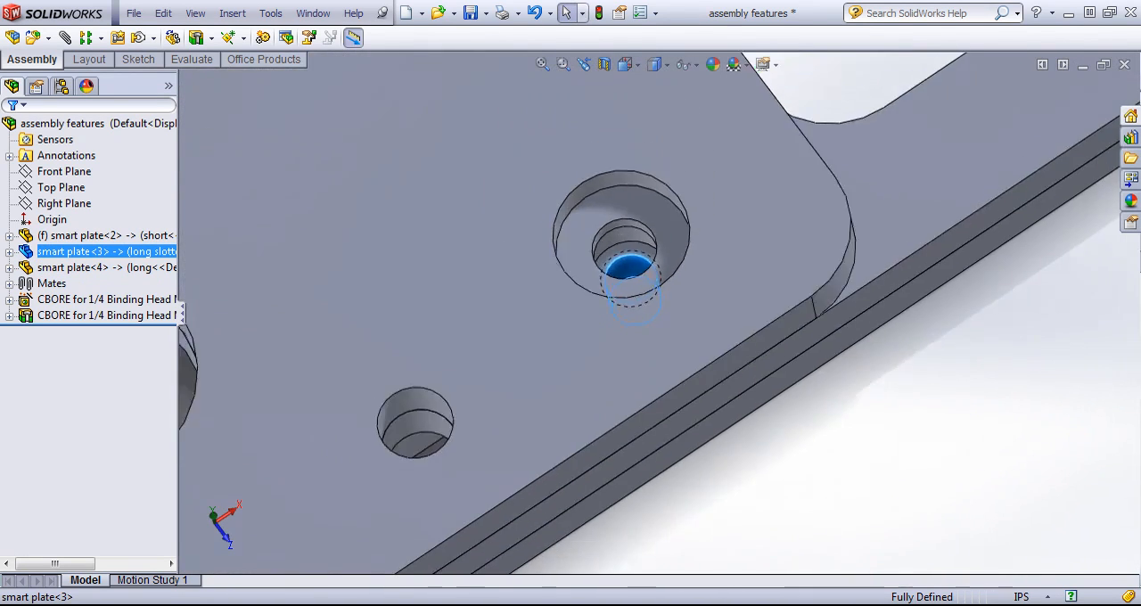
pyautogui.scroll(3, 690, 542)
pyautogui.click(697, 481)
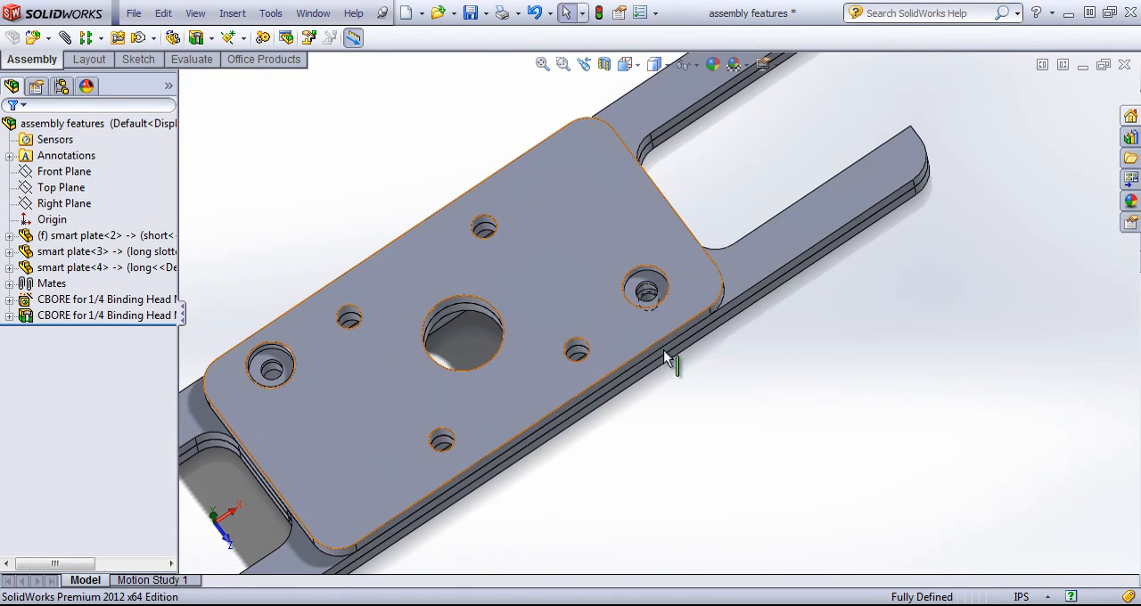
pyautogui.moveTo(582, 349); pyautogui.dragTo(546, 386, button='middle')
pyautogui.scroll(3, 546, 386)
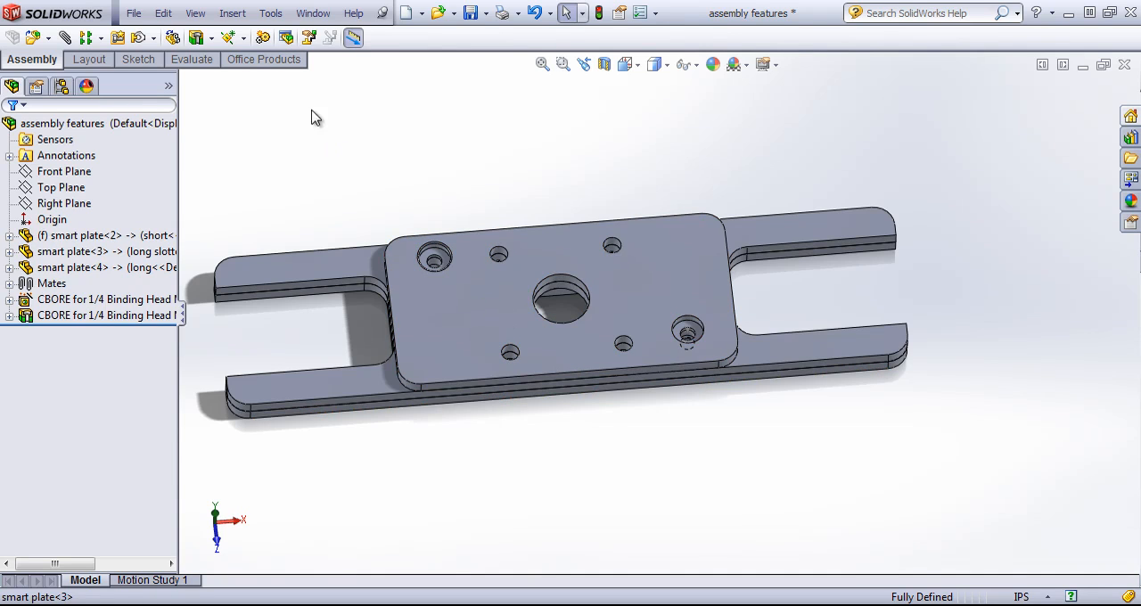
# Fillet the inner slot edge of smart plate-3, smart plate-2's upper edge and the lowest plate's long lower edge with a 0.10 in radius
pyautogui.click(214, 37)
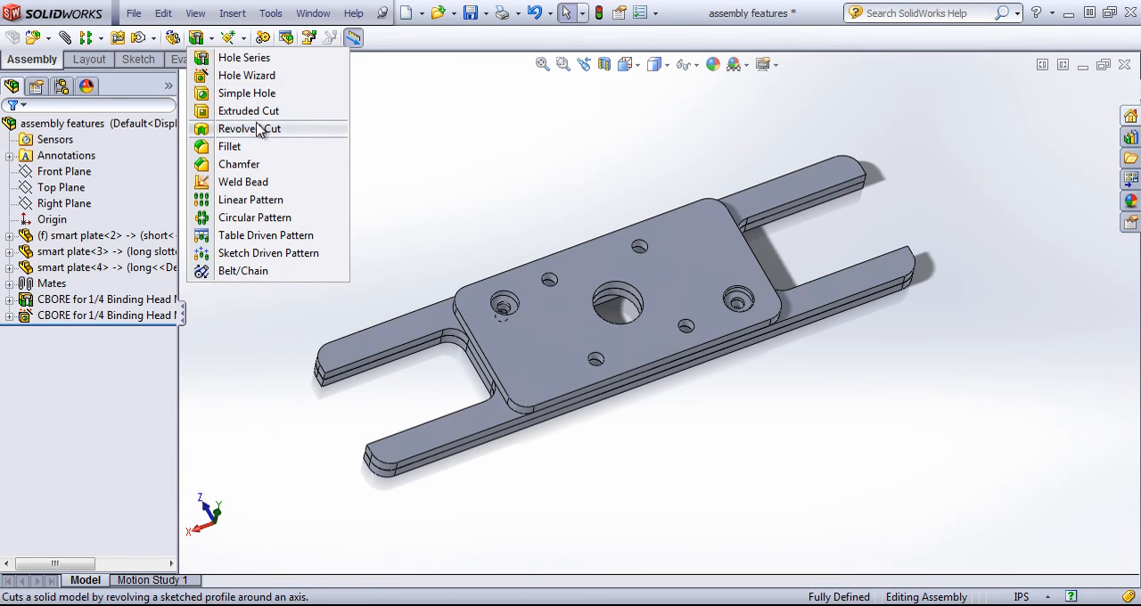
pyautogui.click(247, 148)
pyautogui.click(401, 360)
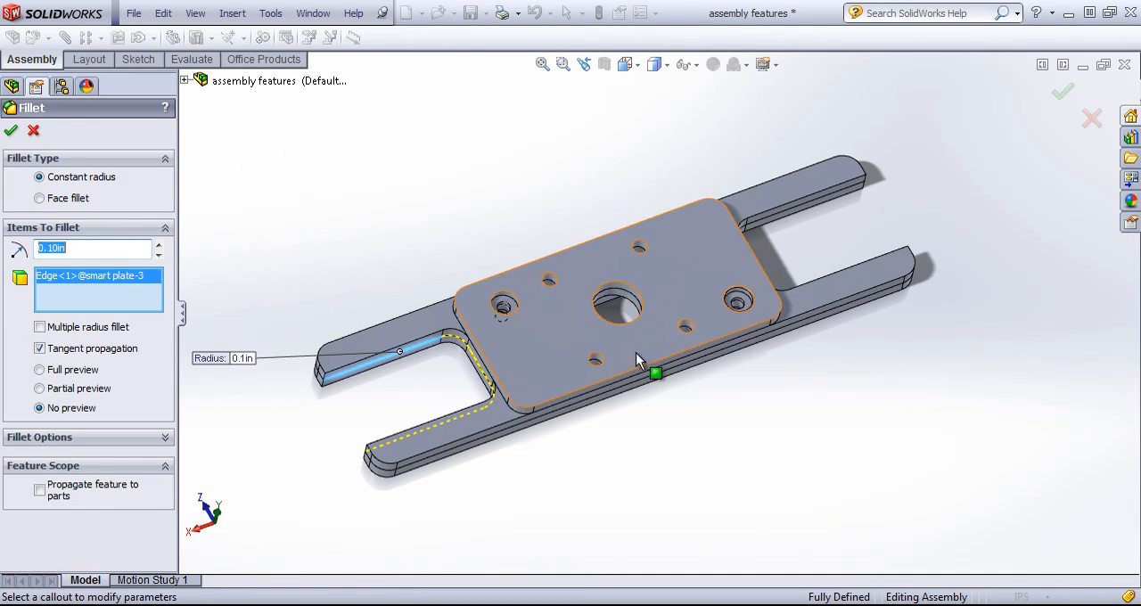
pyautogui.click(585, 241)
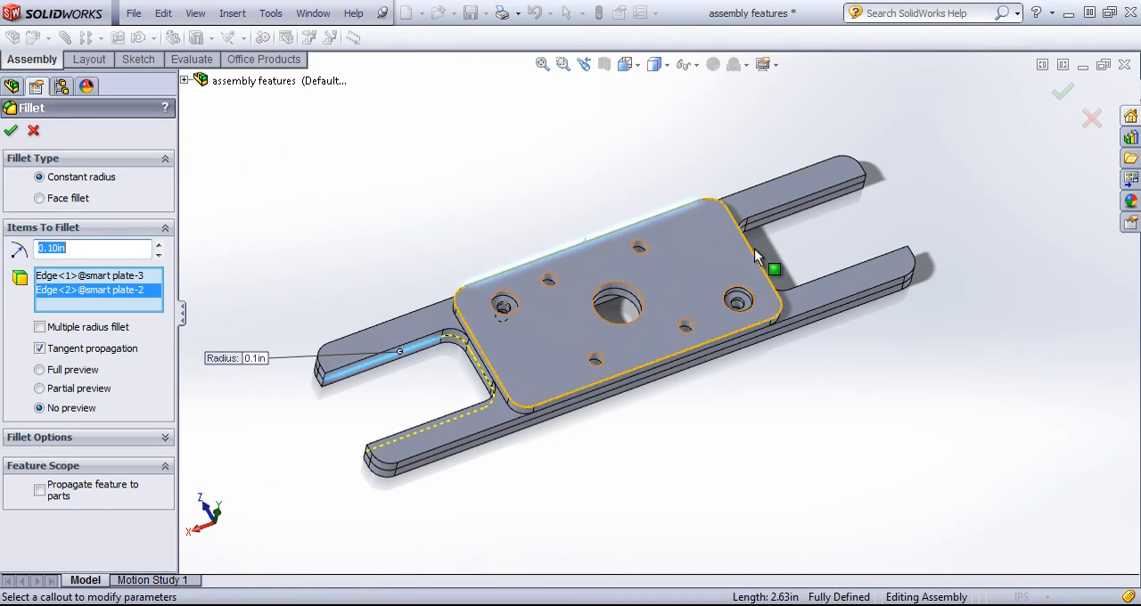
pyautogui.click(861, 317)
pyautogui.click(11, 132)
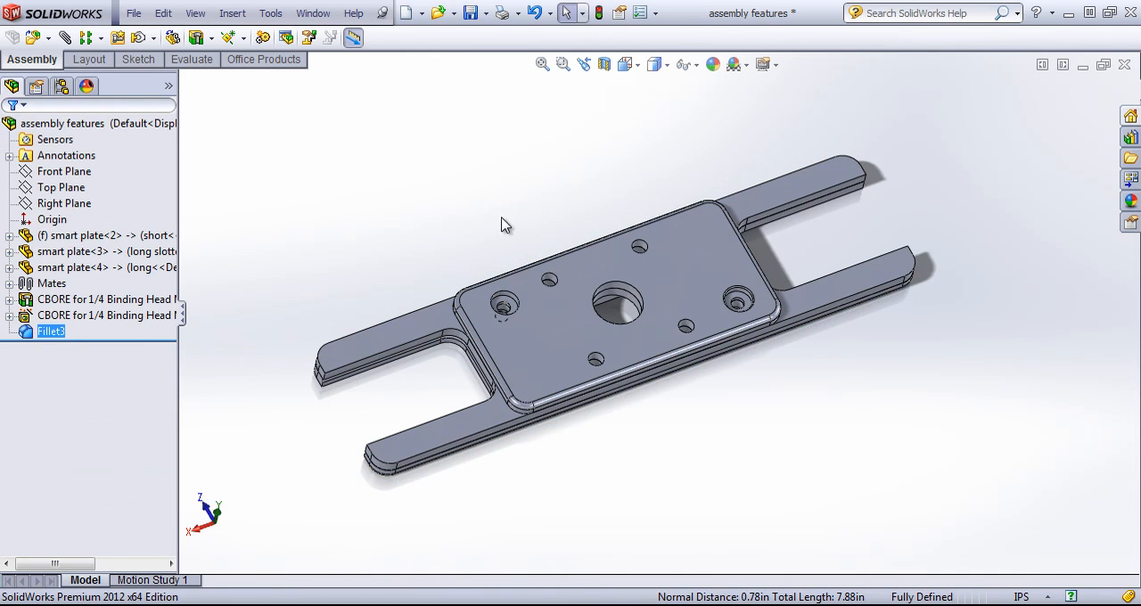
pyautogui.moveTo(502, 225); pyautogui.dragTo(499, 189, button='middle')
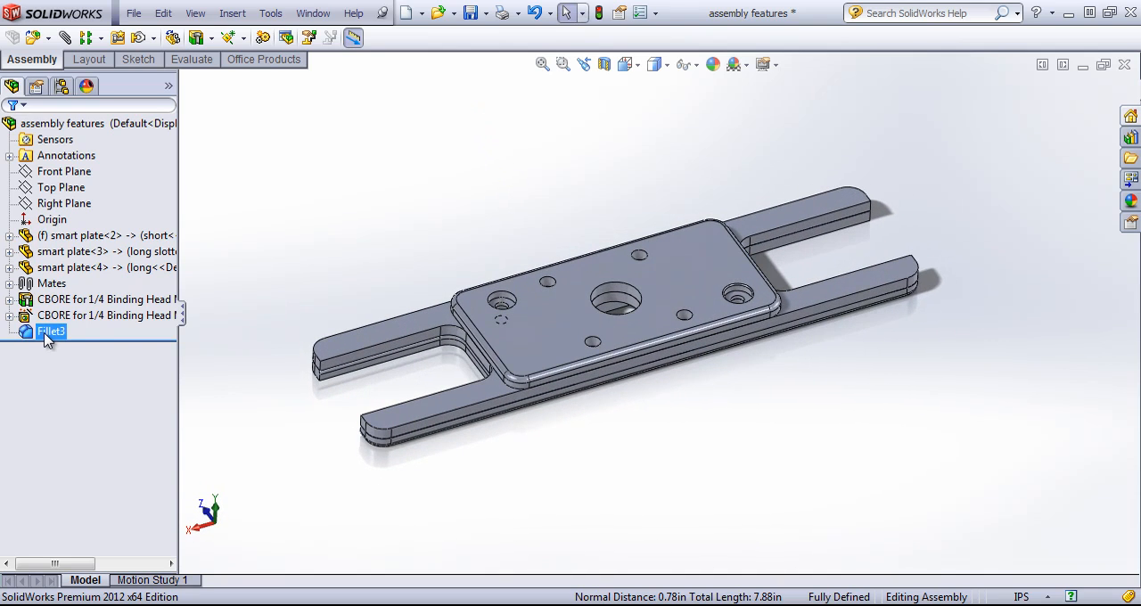
pyautogui.click(46, 332)
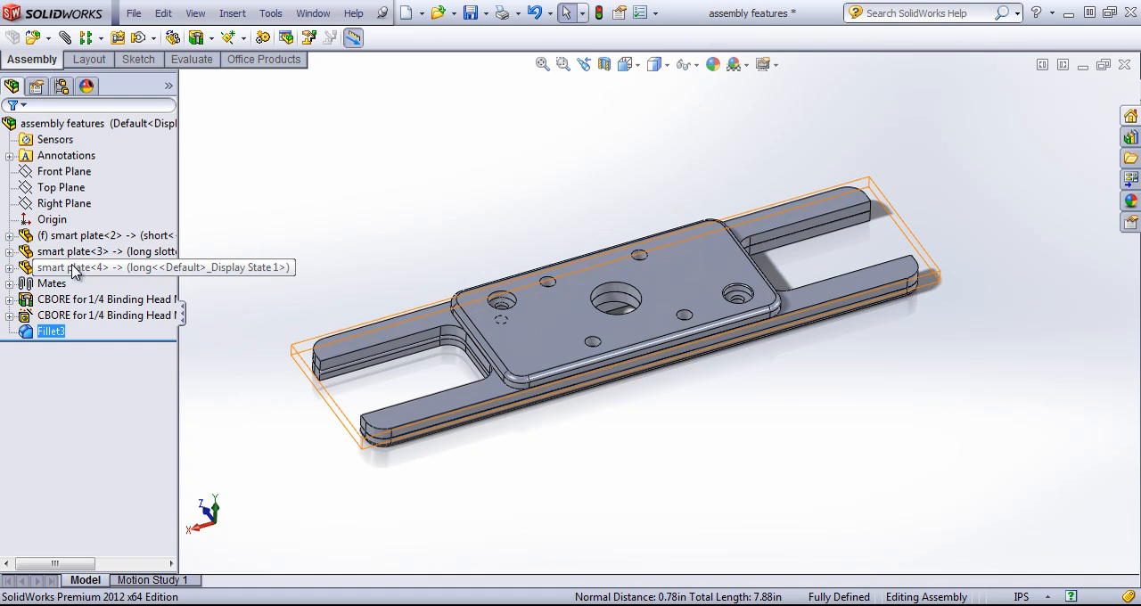
pyautogui.click(309, 217)
# Start a weld bead and set its path to smart plate-3's long straight side edge, where the two slotted plates meet
pyautogui.click(200, 38)
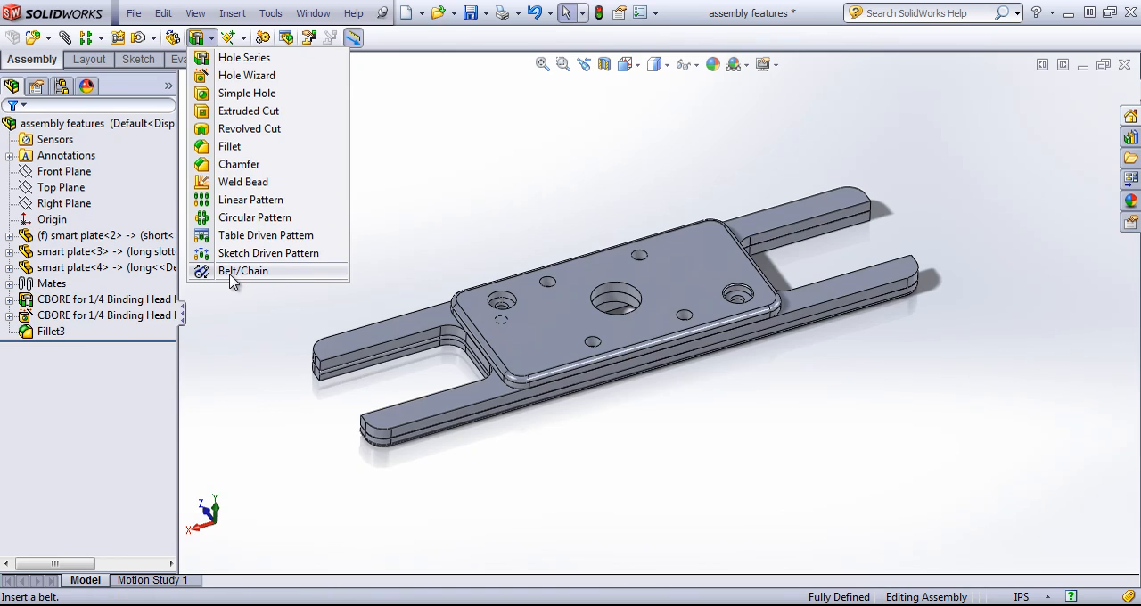
pyautogui.click(239, 183)
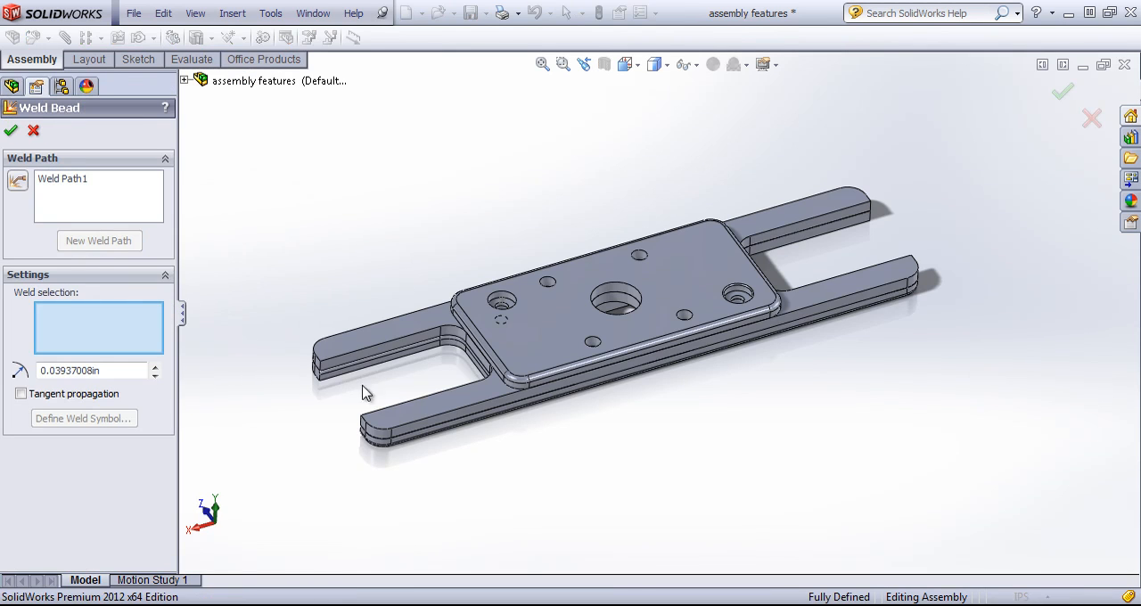
pyautogui.moveTo(595, 446); pyautogui.dragTo(555, 357, button='middle')
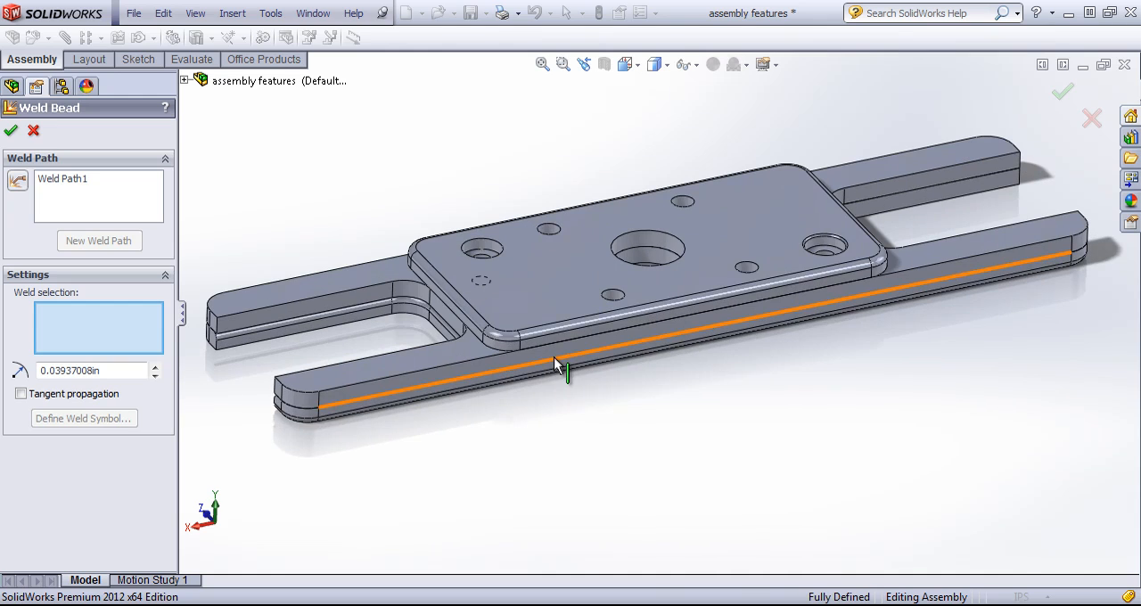
pyautogui.click(554, 361)
pyautogui.moveTo(693, 377); pyautogui.dragTo(696, 407, button='middle')
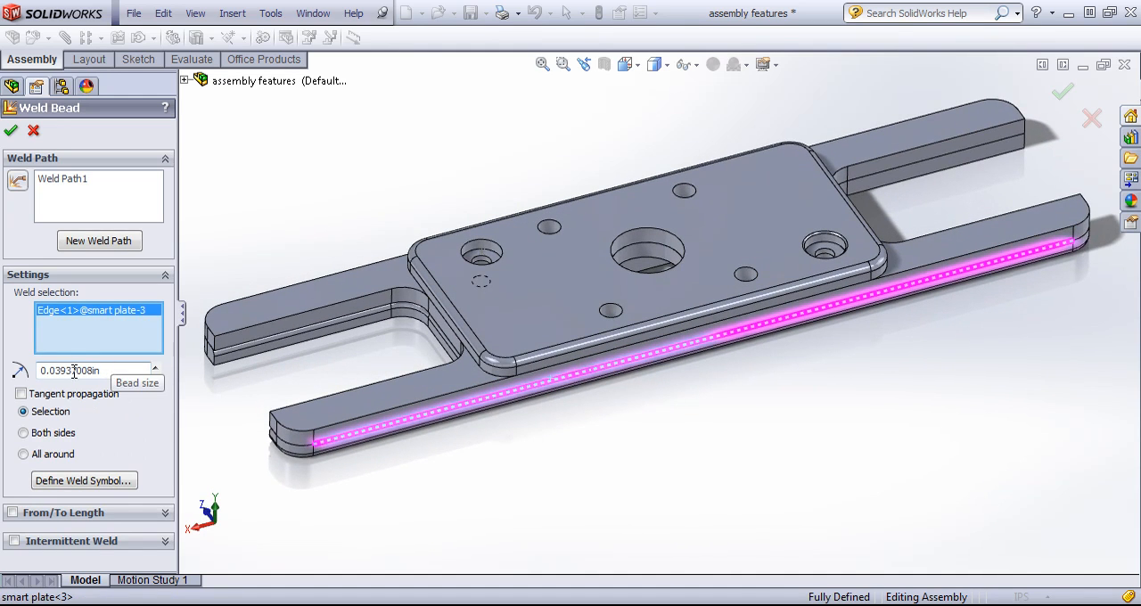
# Make the weld intermittent, defined by gap and weld length with 0.55 in for each, and create the bead
pyautogui.click(166, 513)
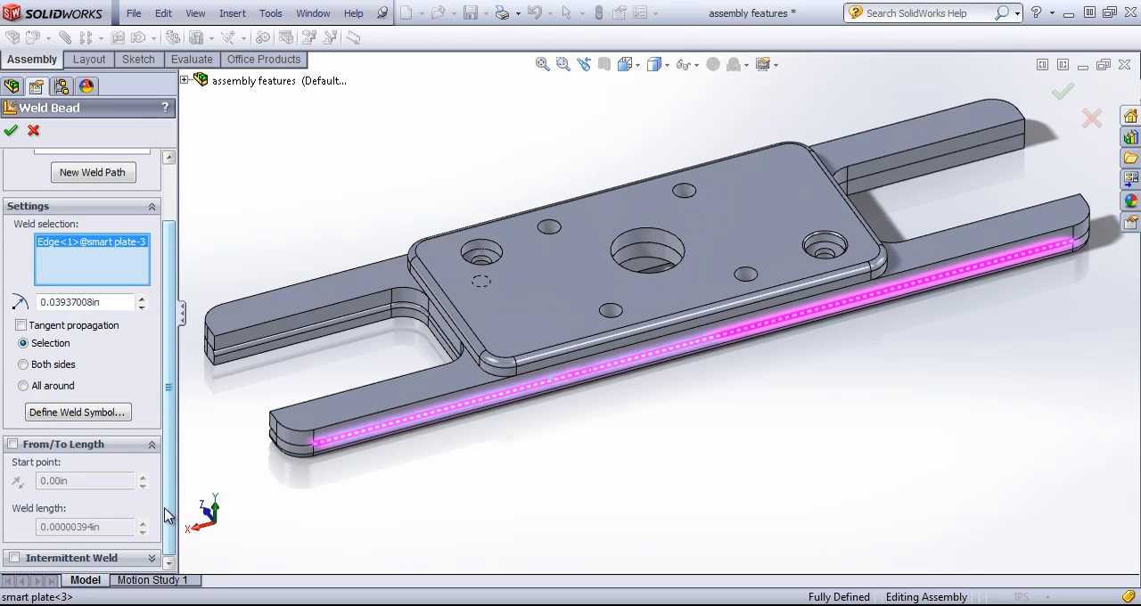
pyautogui.click(154, 559)
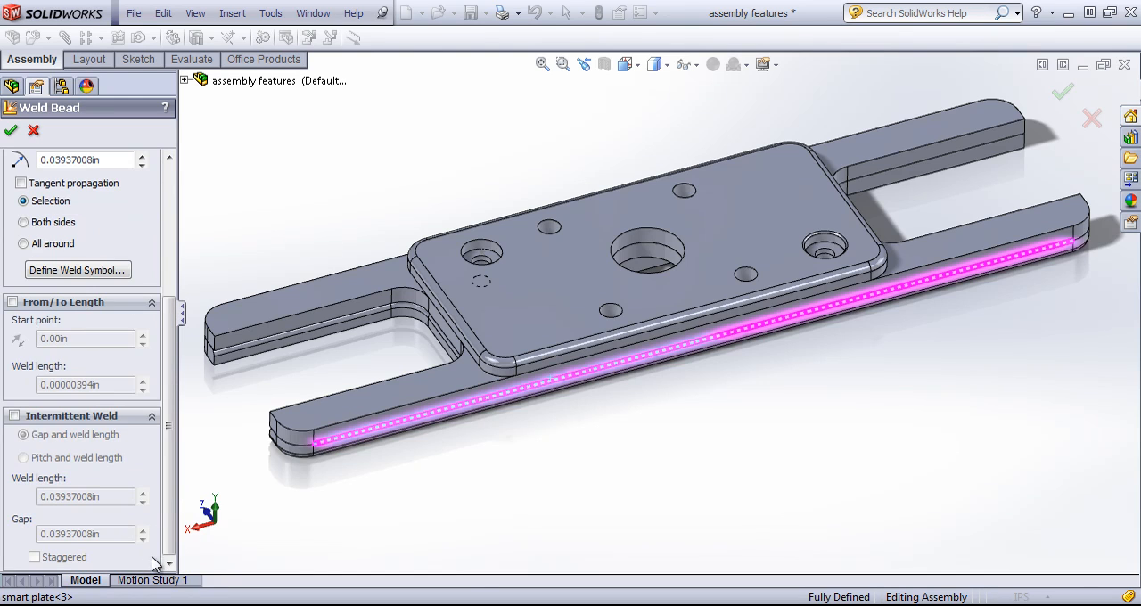
pyautogui.click(14, 417)
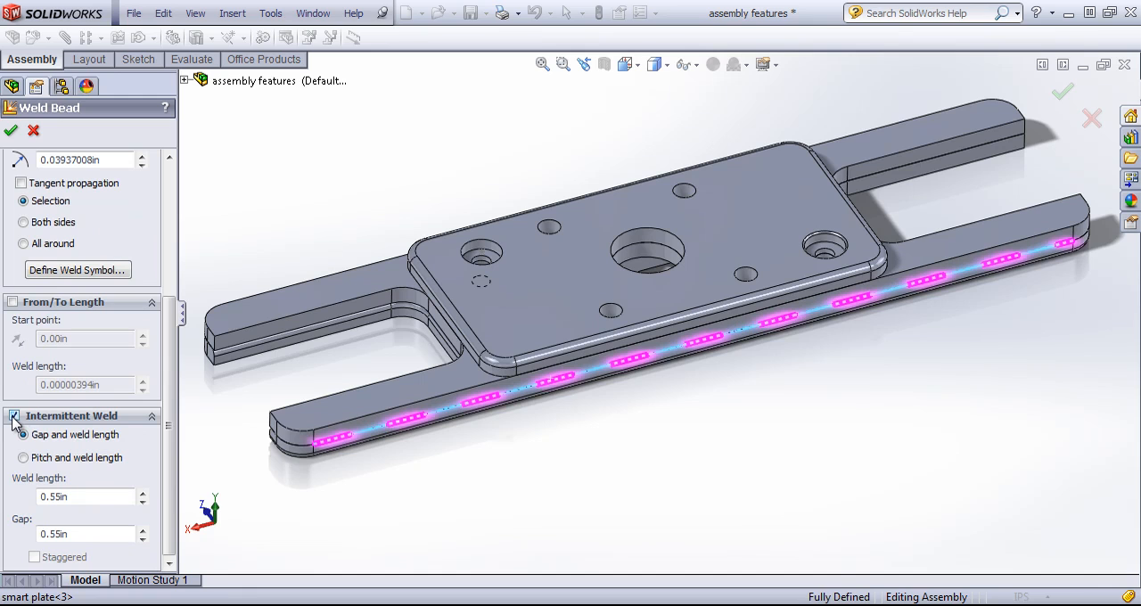
pyautogui.click(10, 130)
# Inspect the weld symbol on the seam between the slotted plates and its Weld Folder from low and high angles
pyautogui.click(726, 425)
pyautogui.moveTo(725, 426); pyautogui.dragTo(731, 371, button='middle')
pyautogui.press('Escape')
pyautogui.moveTo(776, 287)
pyautogui.mouseDown()
pyautogui.moveTo(738, 239)
pyautogui.moveTo(801, 233)
pyautogui.mouseUp()
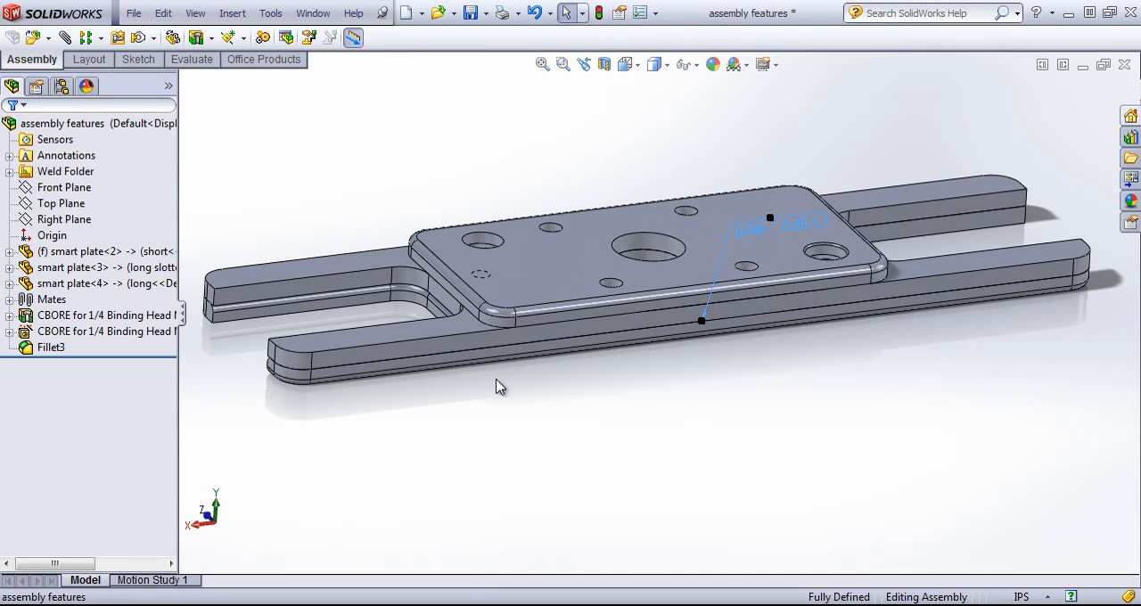
pyautogui.click(45, 173)
pyautogui.click(472, 140)
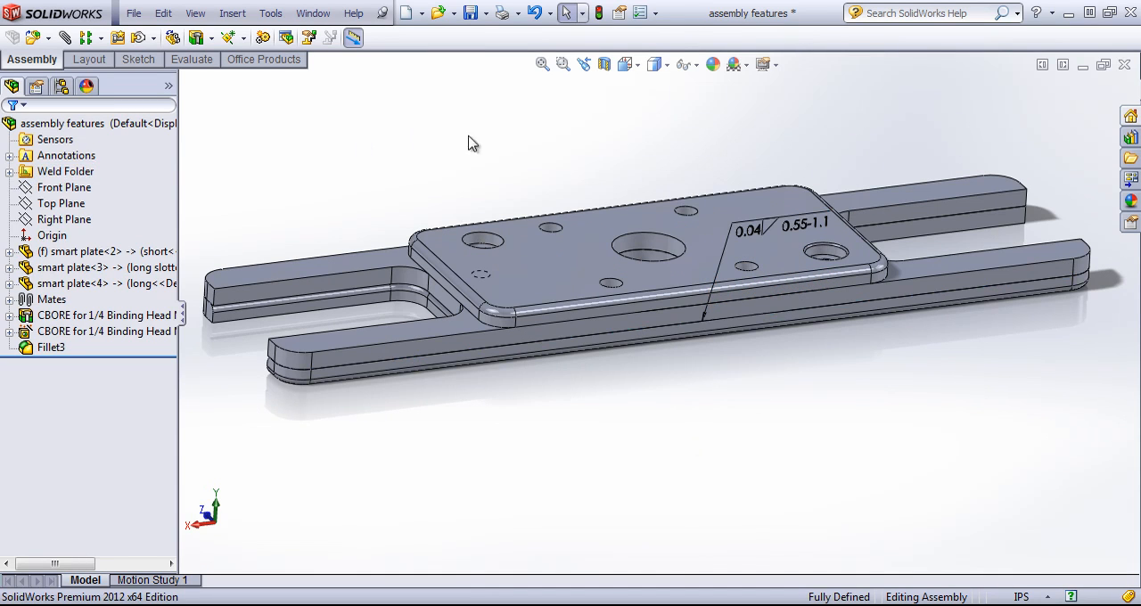
pyautogui.moveTo(714, 152); pyautogui.dragTo(713, 194, button='middle')
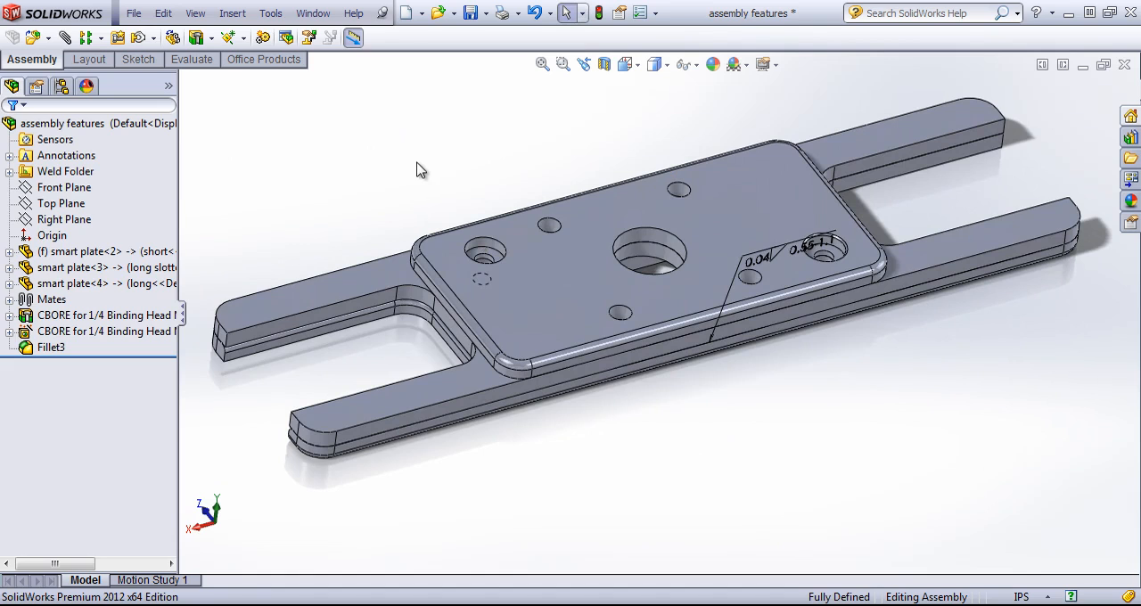
# Open the list of available assembly features
pyautogui.click(200, 38)
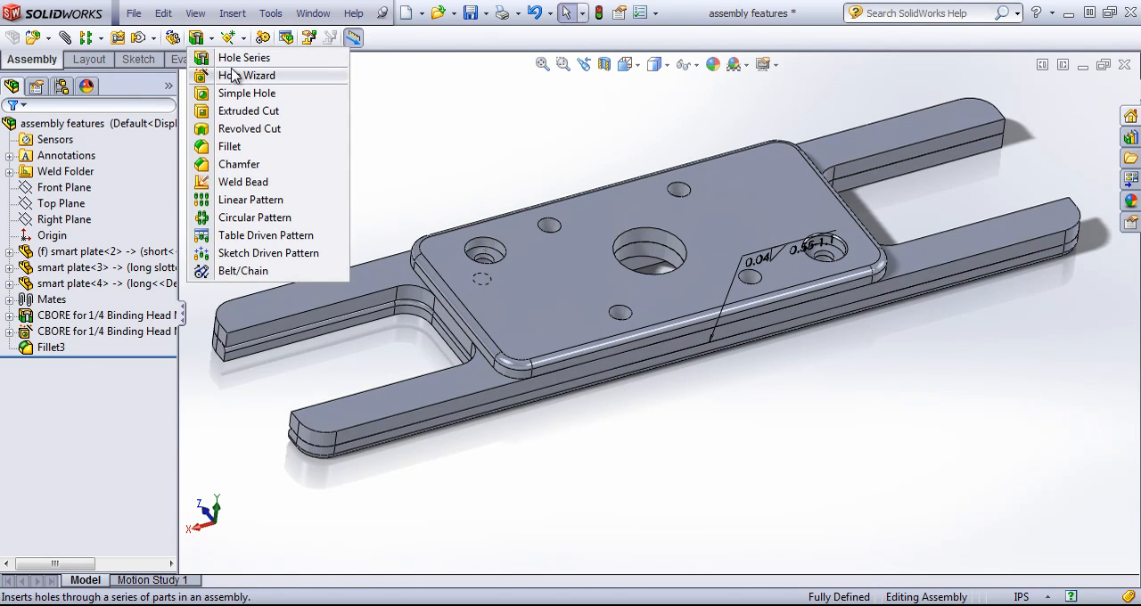